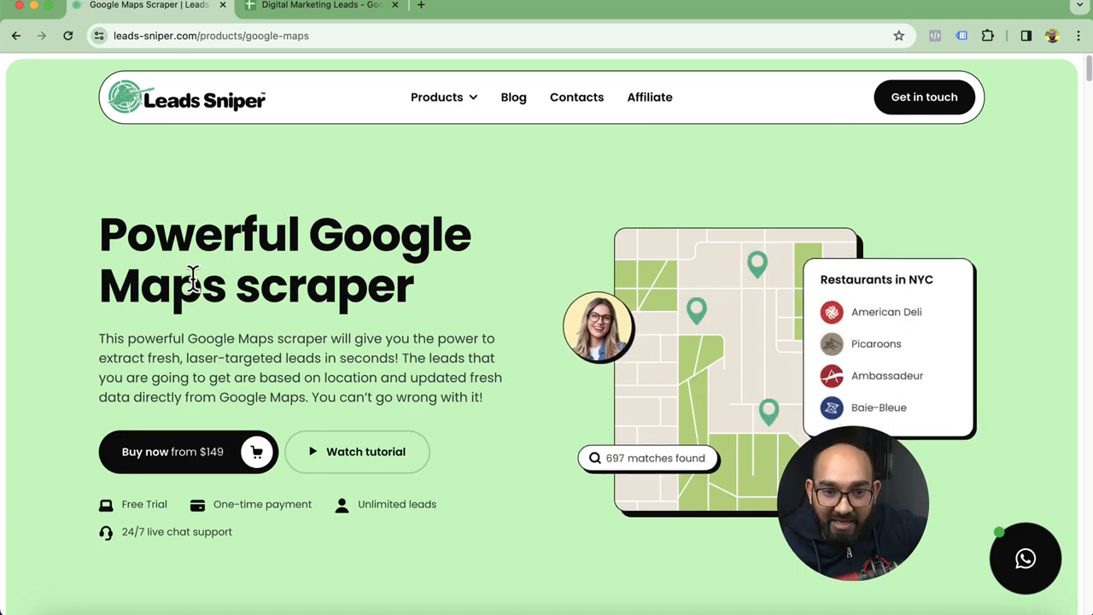
Review the Google Maps scraper's free trial, one-time payment, unlimited leads and 24/7 live chat support offers.
{"action": "left_click_drag", "start_coordinate": [124, 504], "coordinate": [152, 505]}
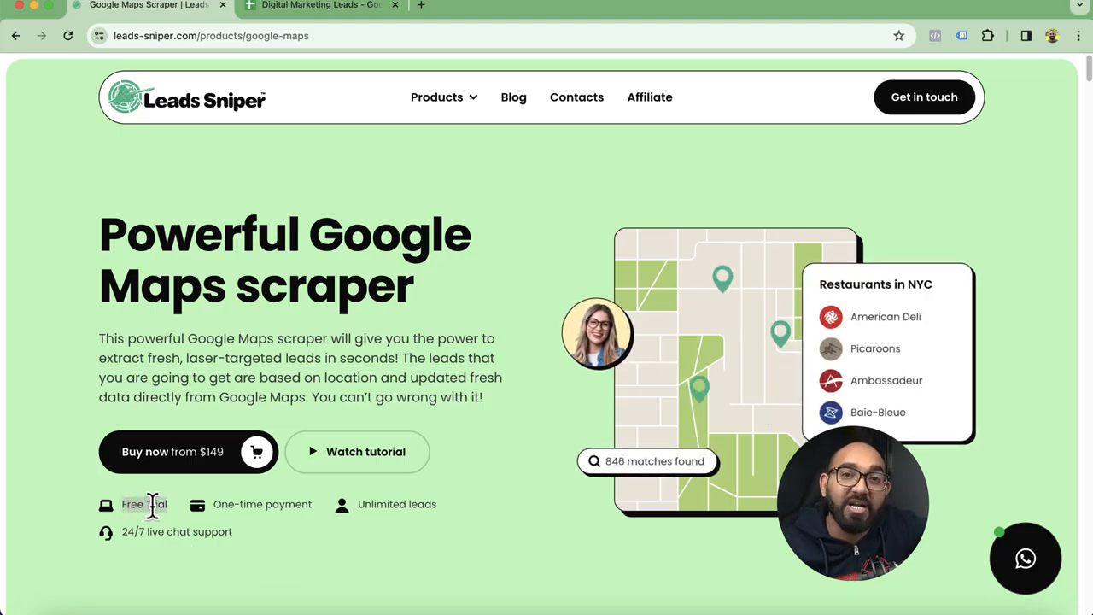
{"action": "left_click_drag", "start_coordinate": [151, 504], "coordinate": [286, 503]}
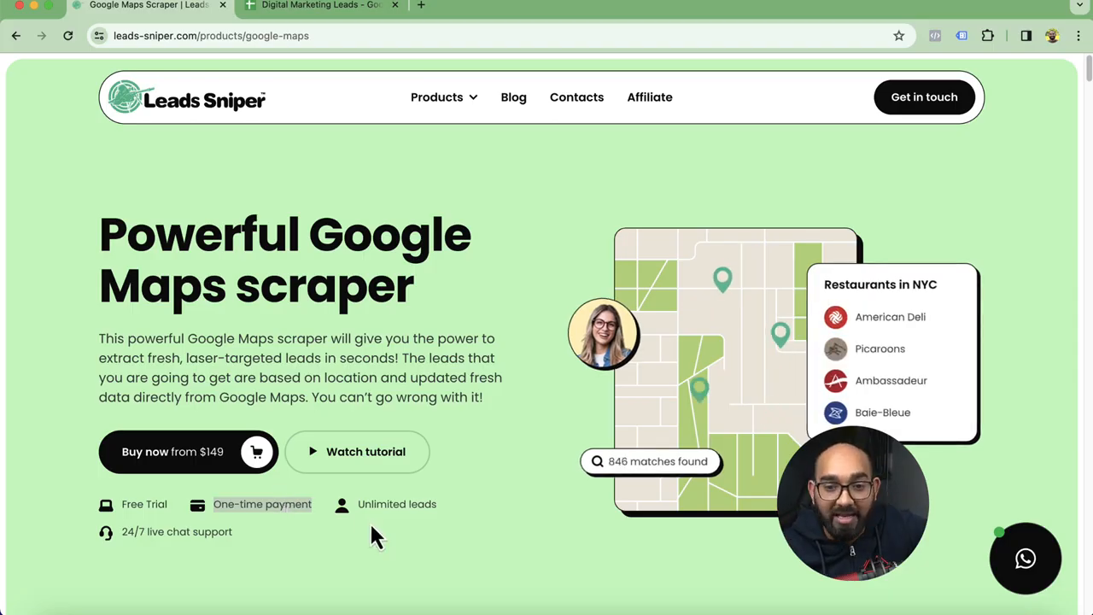
{"action": "left_click_drag", "start_coordinate": [357, 504], "coordinate": [438, 505]}
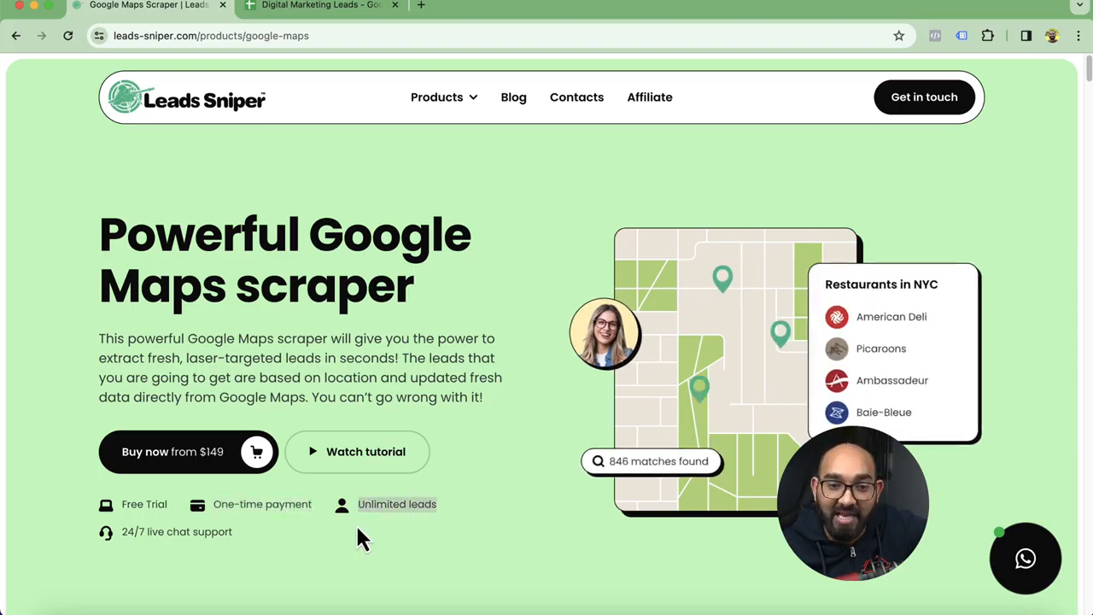
{"action": "left_click", "coordinate": [117, 532]}
{"action": "left_click_drag", "start_coordinate": [124, 532], "coordinate": [239, 556]}
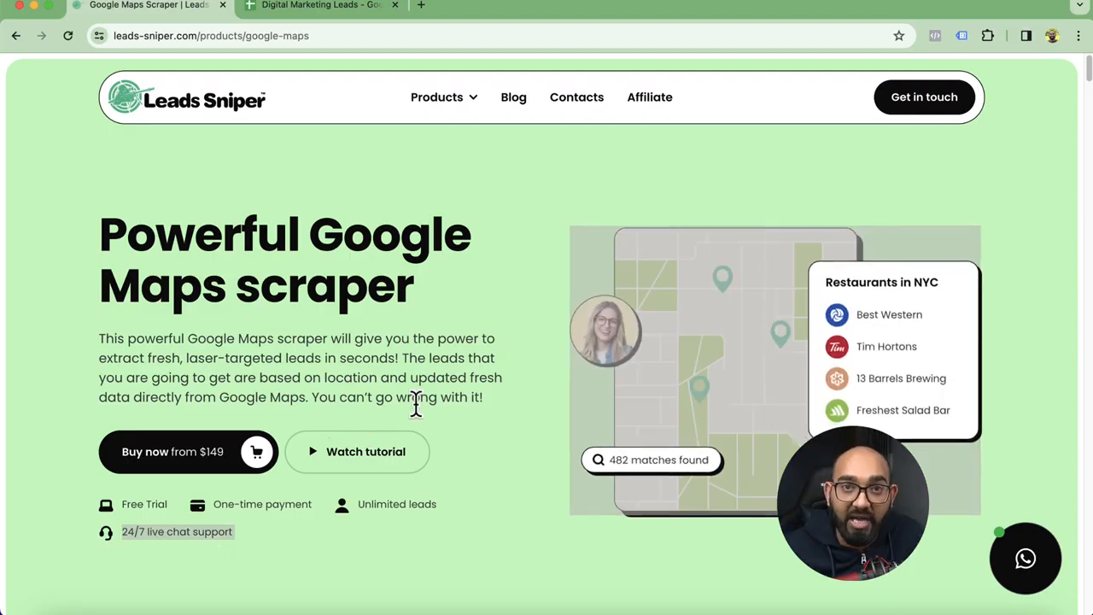
Examine the Features and How it works sections of the Google Maps scraper product page.
{"action": "scroll", "coordinate": [471, 469], "scroll_direction": "down", "scroll_amount": 10}
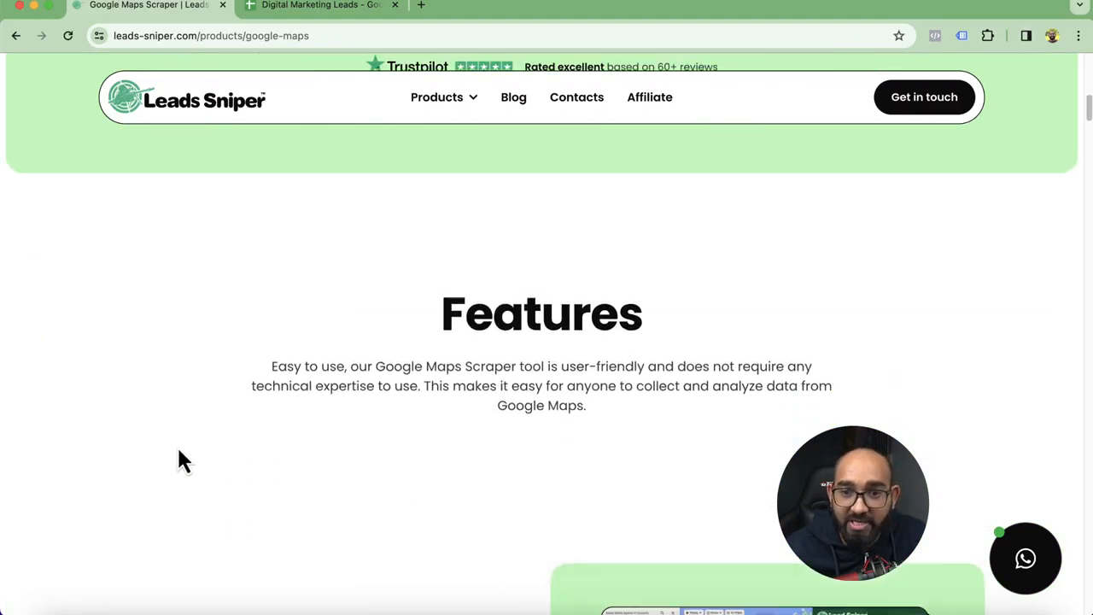
{"action": "scroll", "coordinate": [180, 461], "scroll_direction": "down", "scroll_amount": 2}
{"action": "scroll", "coordinate": [484, 284], "scroll_direction": "down", "scroll_amount": 5}
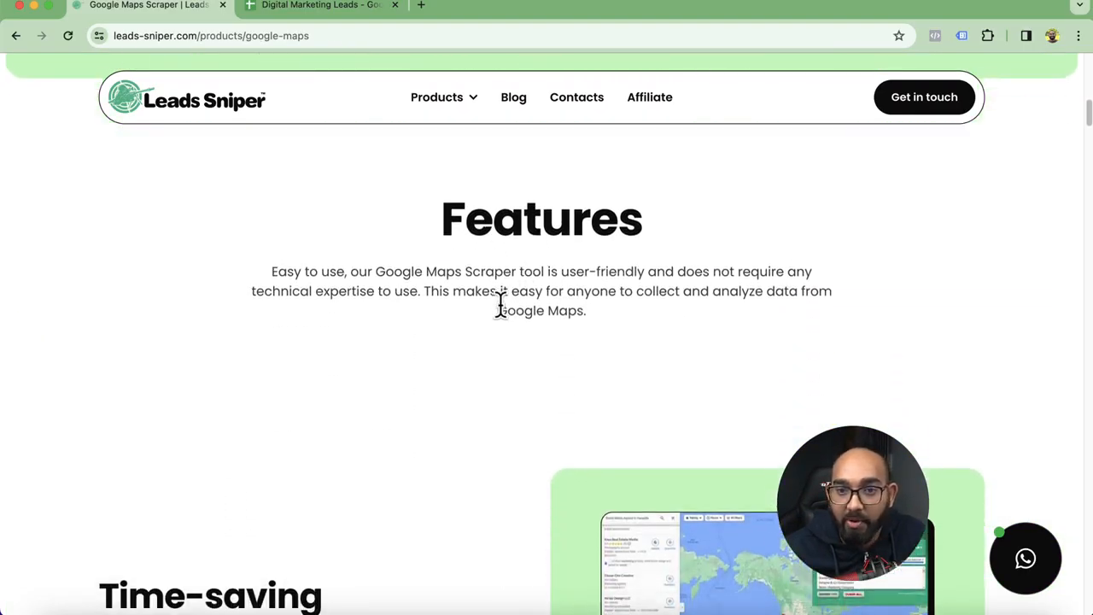
{"action": "scroll", "coordinate": [325, 406], "scroll_direction": "down", "scroll_amount": 1}
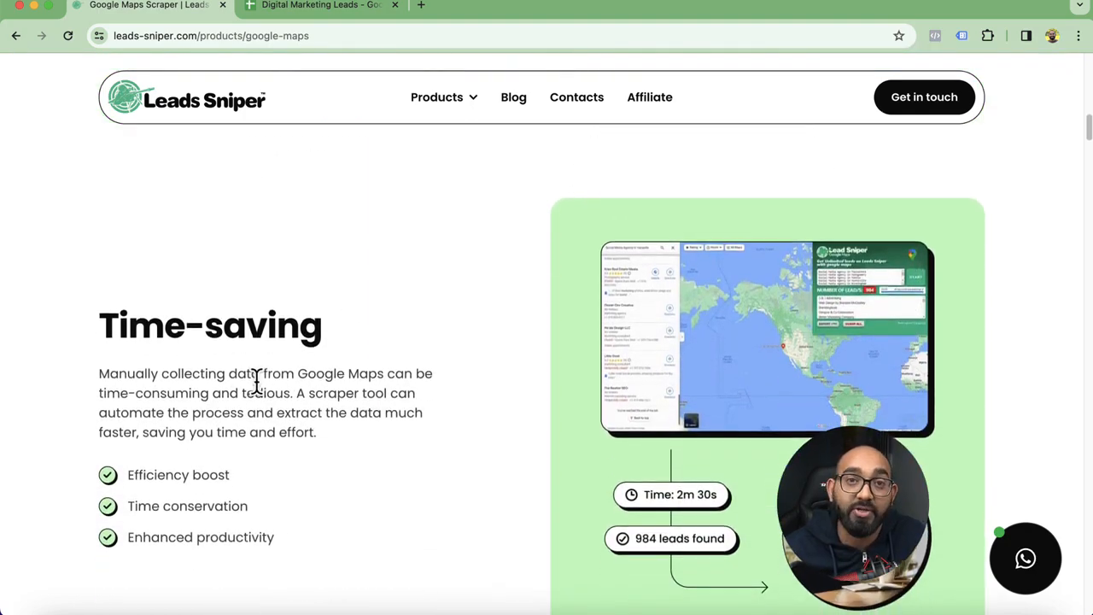
{"action": "scroll", "coordinate": [257, 380], "scroll_direction": "down", "scroll_amount": 3}
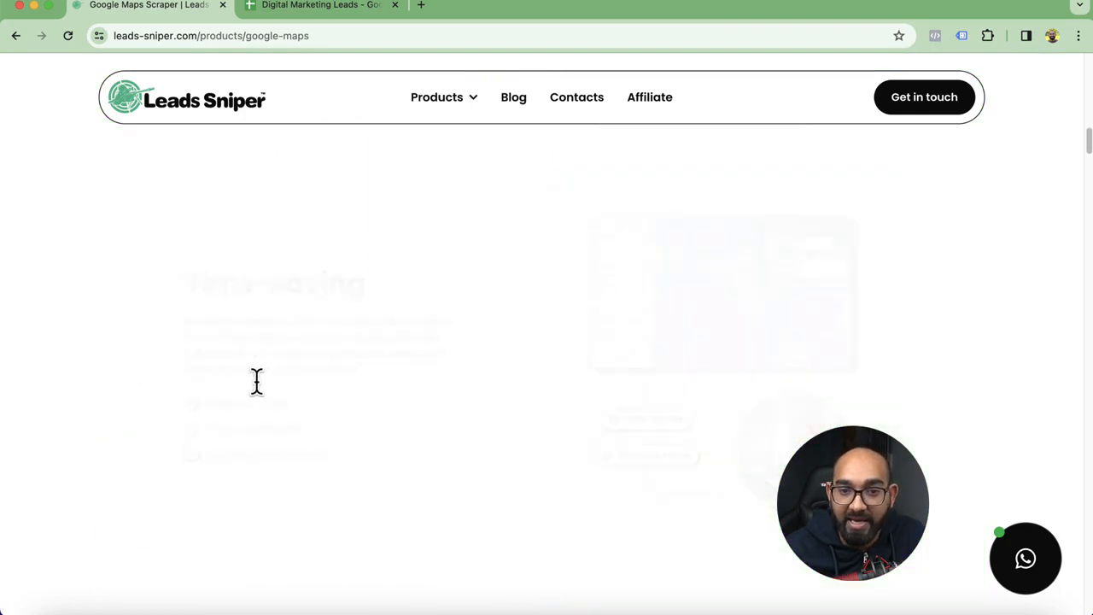
{"action": "scroll", "coordinate": [337, 372], "scroll_direction": "down", "scroll_amount": 10}
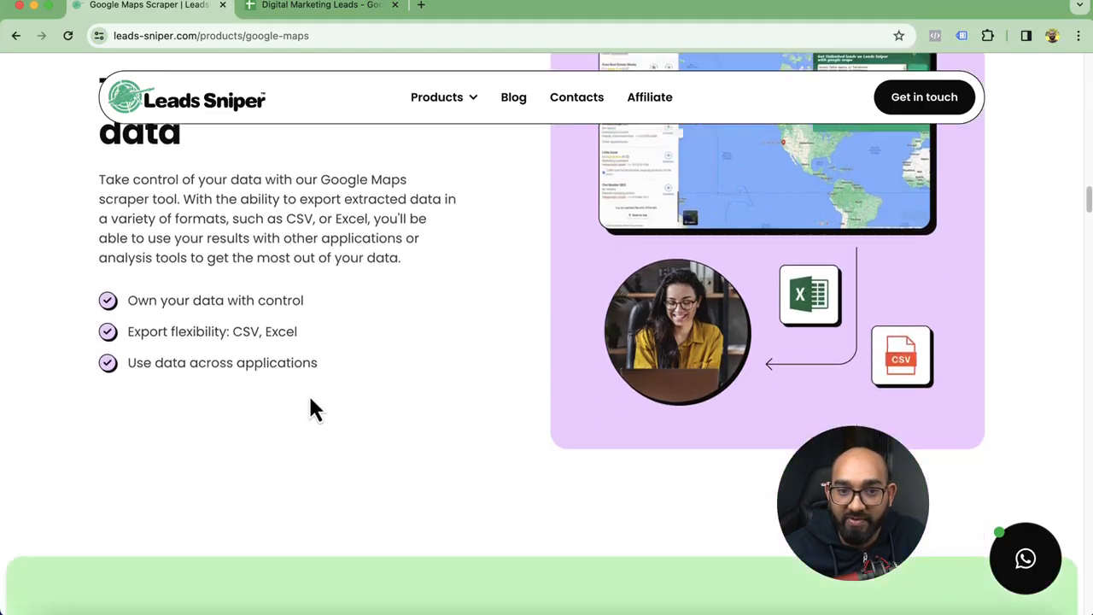
{"action": "scroll", "coordinate": [184, 418], "scroll_direction": "down", "scroll_amount": 2}
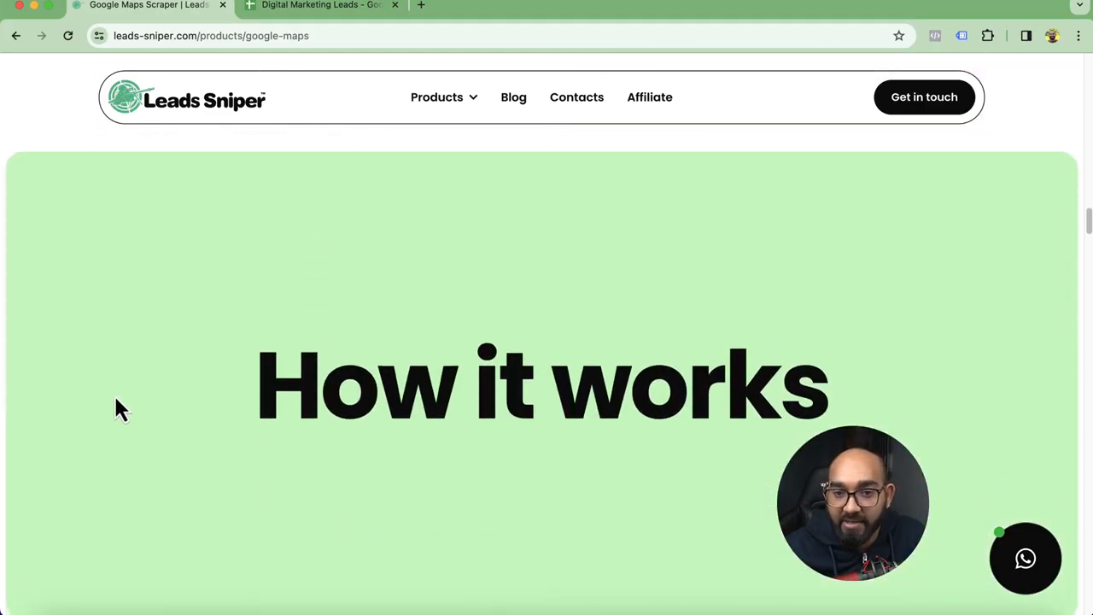
{"action": "scroll", "coordinate": [341, 357], "scroll_direction": "down", "scroll_amount": 5}
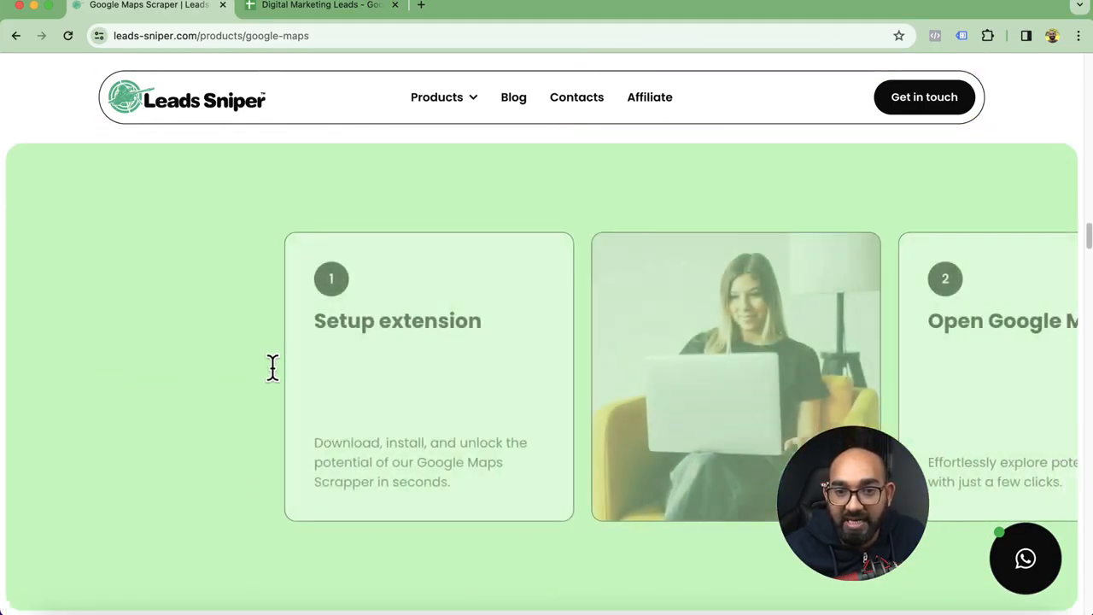
{"action": "scroll", "coordinate": [357, 380], "scroll_direction": "down", "scroll_amount": 5}
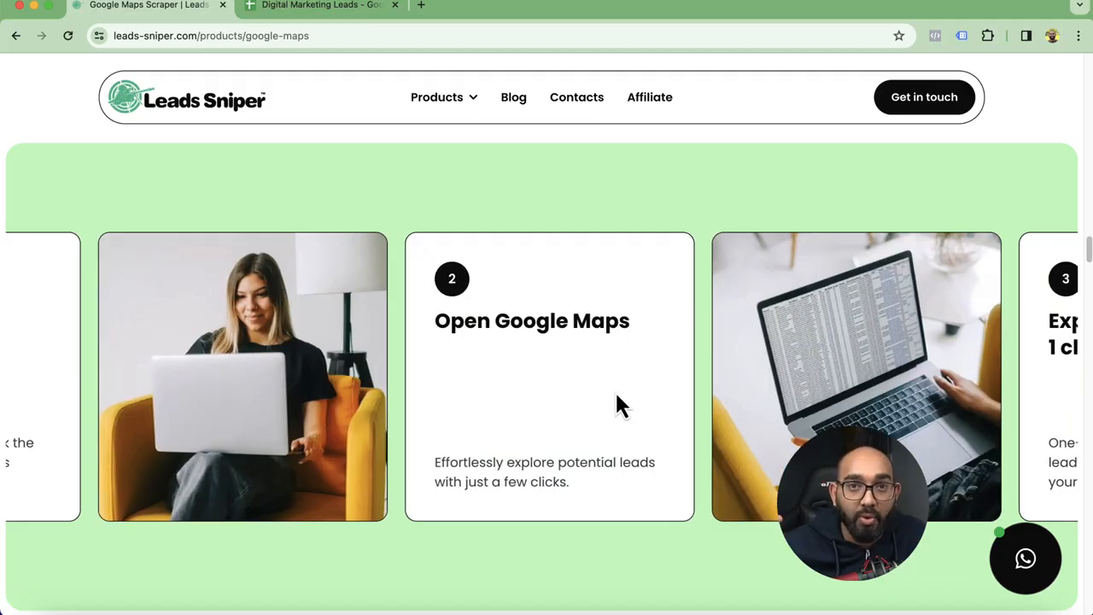
Examine the scraper's use cases, screenshots, extractable data fields and pricing plans on the product page.
{"action": "scroll", "coordinate": [619, 406], "scroll_direction": "down", "scroll_amount": 10}
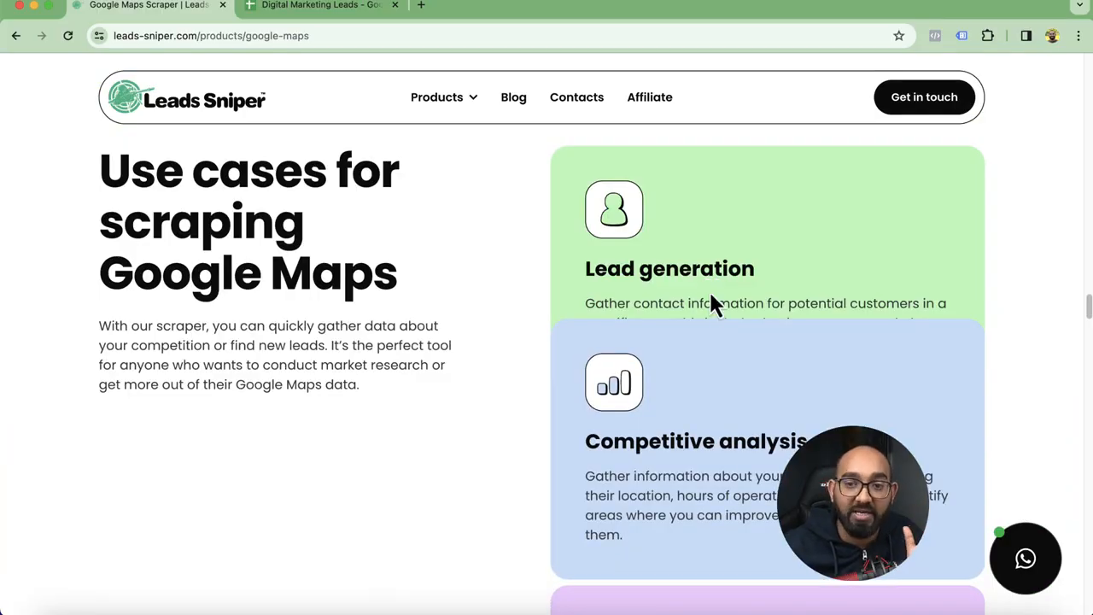
{"action": "scroll", "coordinate": [775, 331], "scroll_direction": "down", "scroll_amount": 3}
{"action": "scroll", "coordinate": [775, 332], "scroll_direction": "down", "scroll_amount": 5}
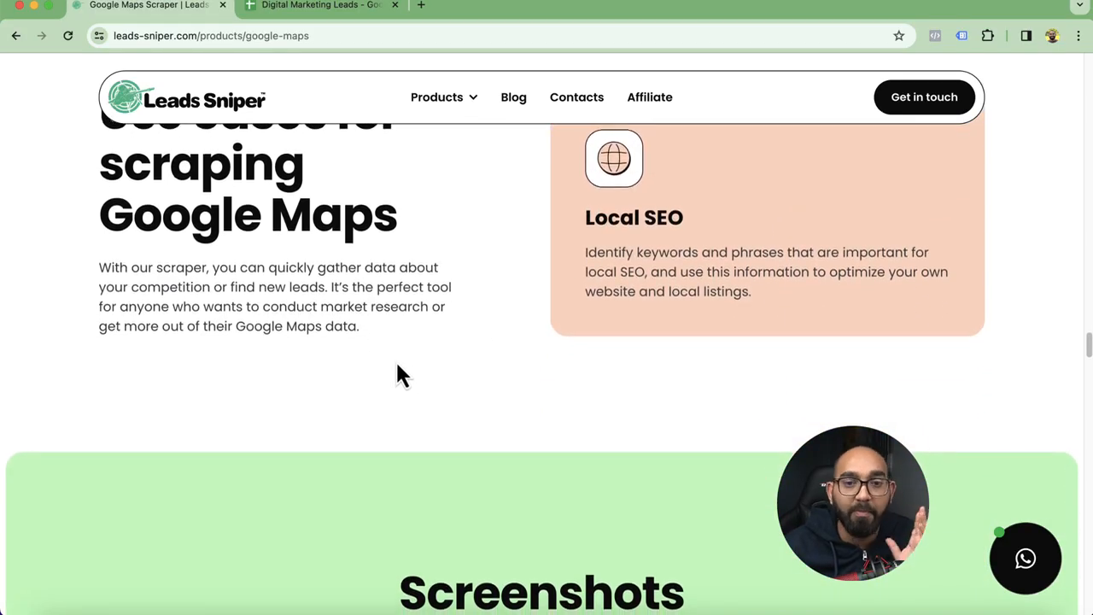
{"action": "scroll", "coordinate": [396, 373], "scroll_direction": "down", "scroll_amount": 10}
{"action": "scroll", "coordinate": [129, 391], "scroll_direction": "down", "scroll_amount": 8}
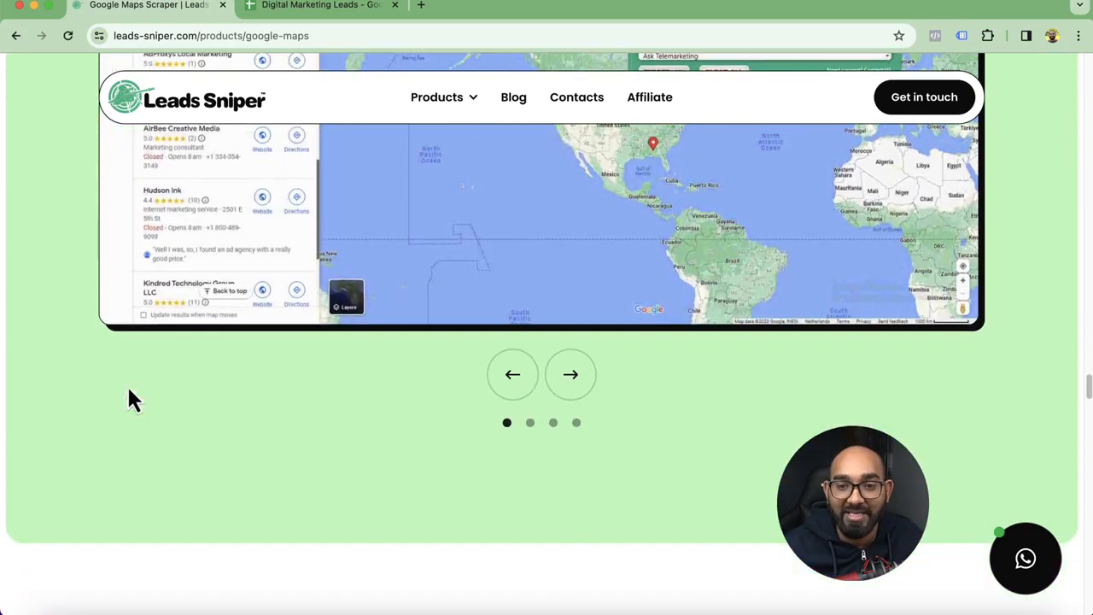
{"action": "scroll", "coordinate": [128, 397], "scroll_direction": "up", "scroll_amount": 2}
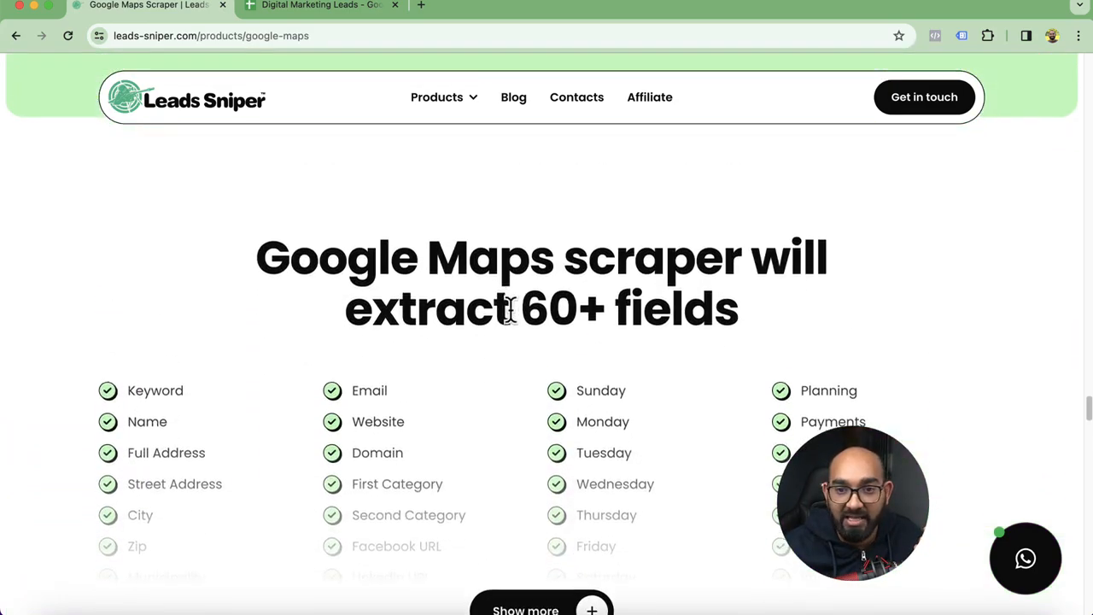
{"action": "left_click_drag", "start_coordinate": [530, 309], "coordinate": [665, 295]}
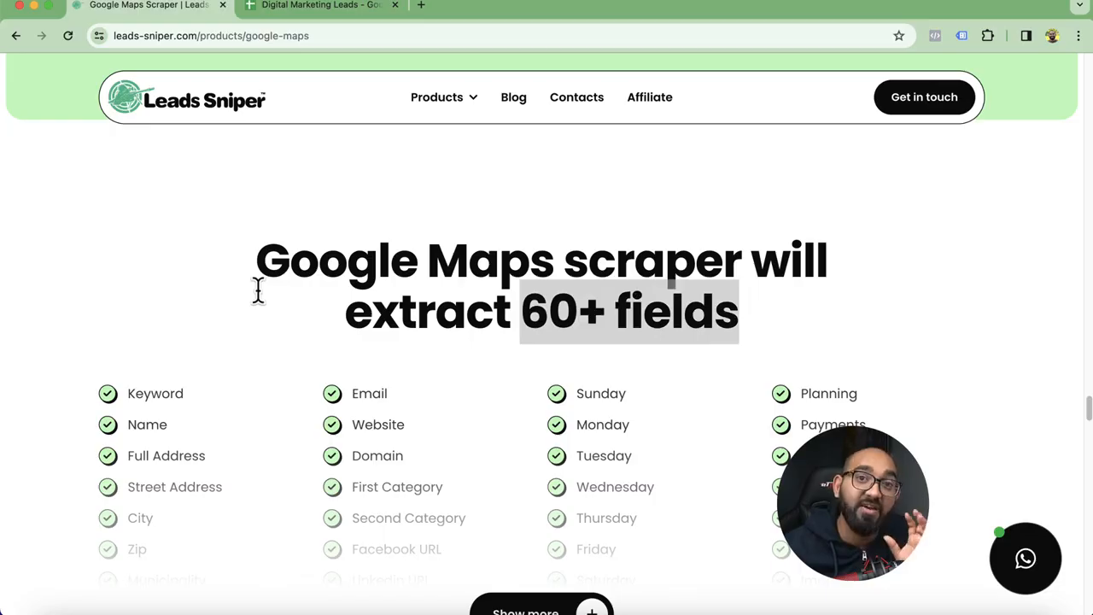
{"action": "scroll", "coordinate": [54, 354], "scroll_direction": "down", "scroll_amount": 7}
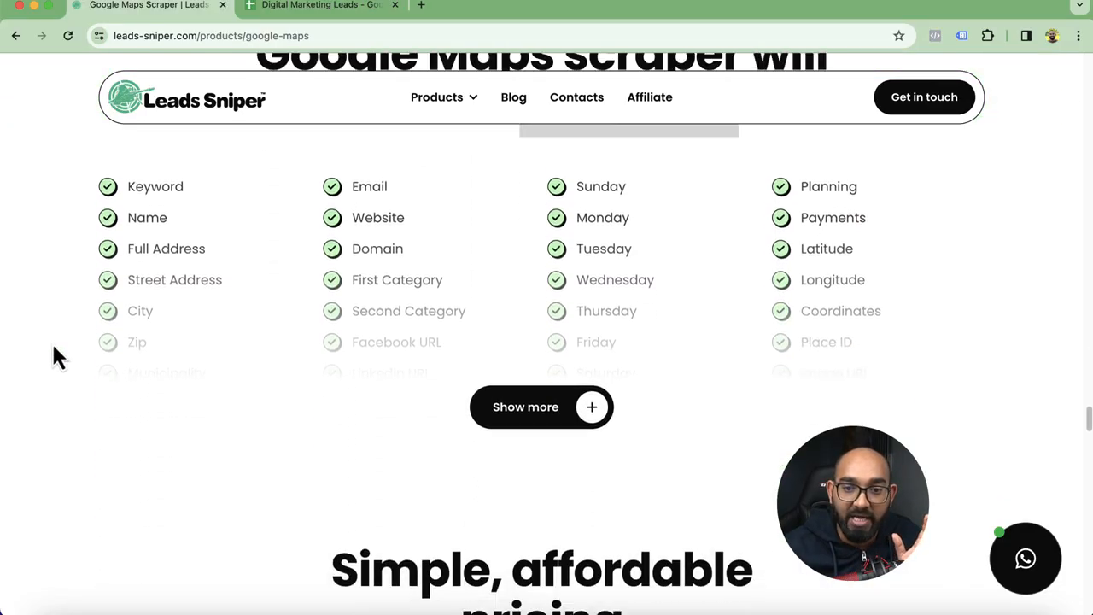
{"action": "scroll", "coordinate": [44, 357], "scroll_direction": "down", "scroll_amount": 3}
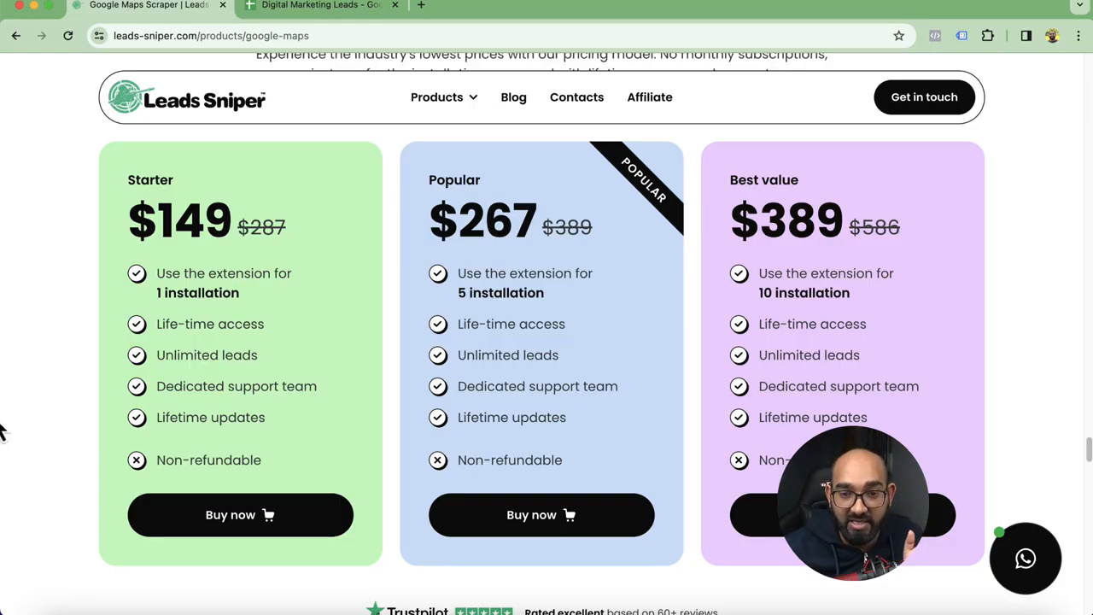
Go from the product page's free-trial section to the Chrome installation guide and download Google Maps Scraper version 0.3.0.
{"action": "scroll", "coordinate": [85, 410], "scroll_direction": "down", "scroll_amount": 6}
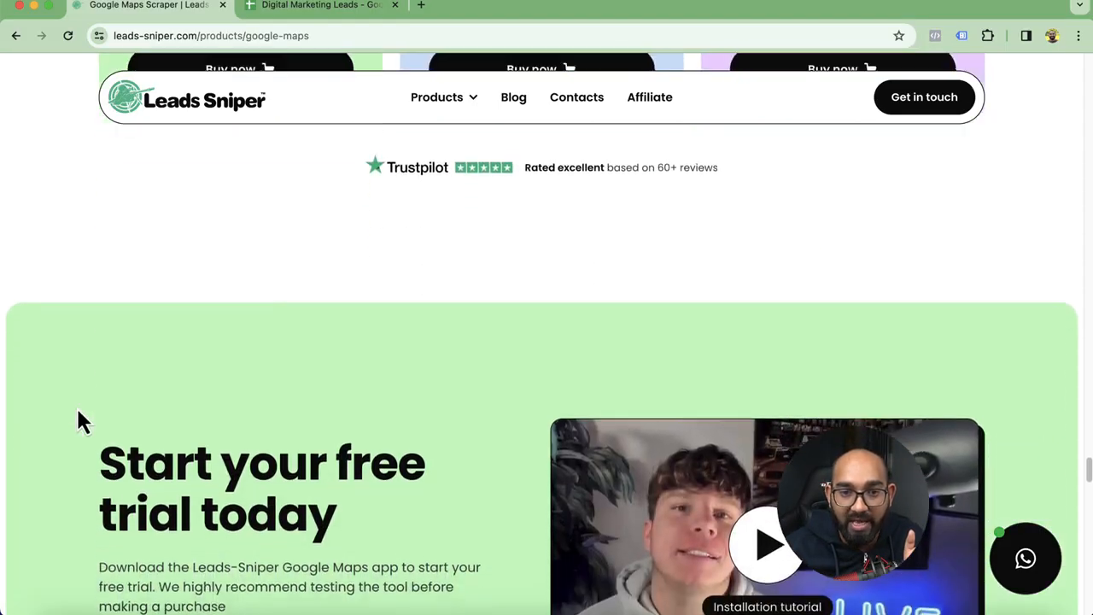
{"action": "scroll", "coordinate": [76, 405], "scroll_direction": "down", "scroll_amount": 2}
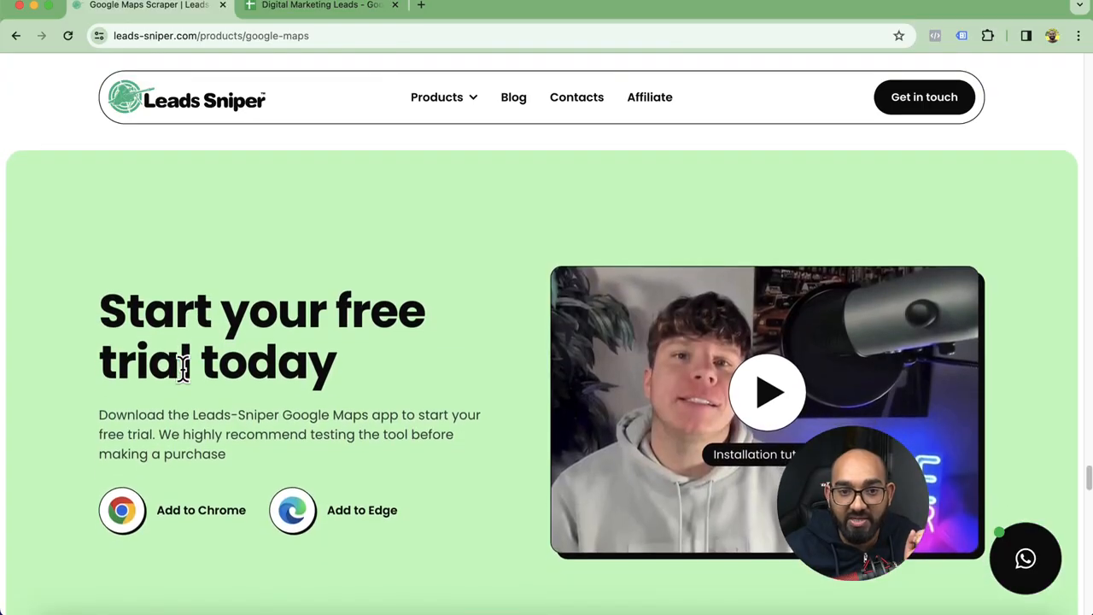
{"action": "left_click_drag", "start_coordinate": [137, 323], "coordinate": [296, 349]}
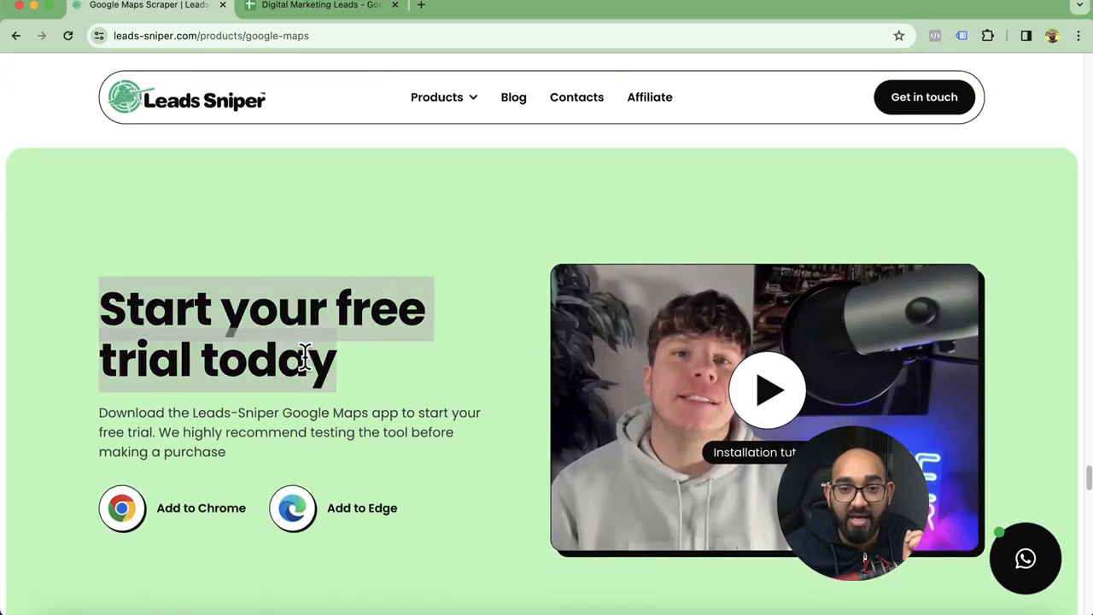
{"action": "left_click_drag", "start_coordinate": [170, 433], "coordinate": [231, 463]}
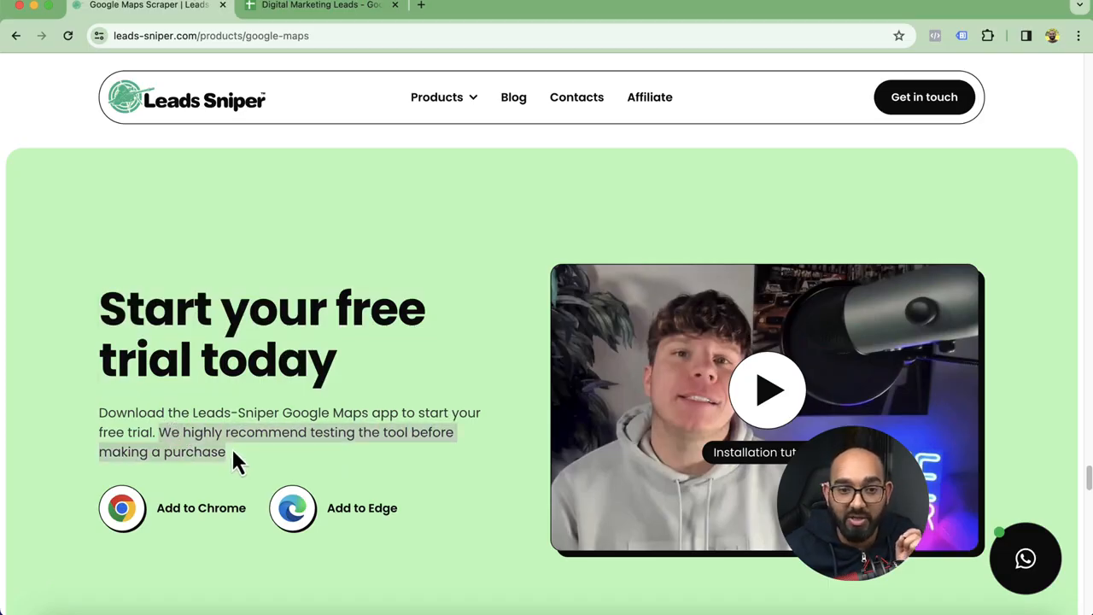
{"action": "scroll", "coordinate": [233, 453], "scroll_direction": "down", "scroll_amount": 1}
{"action": "left_click", "coordinate": [83, 404]}
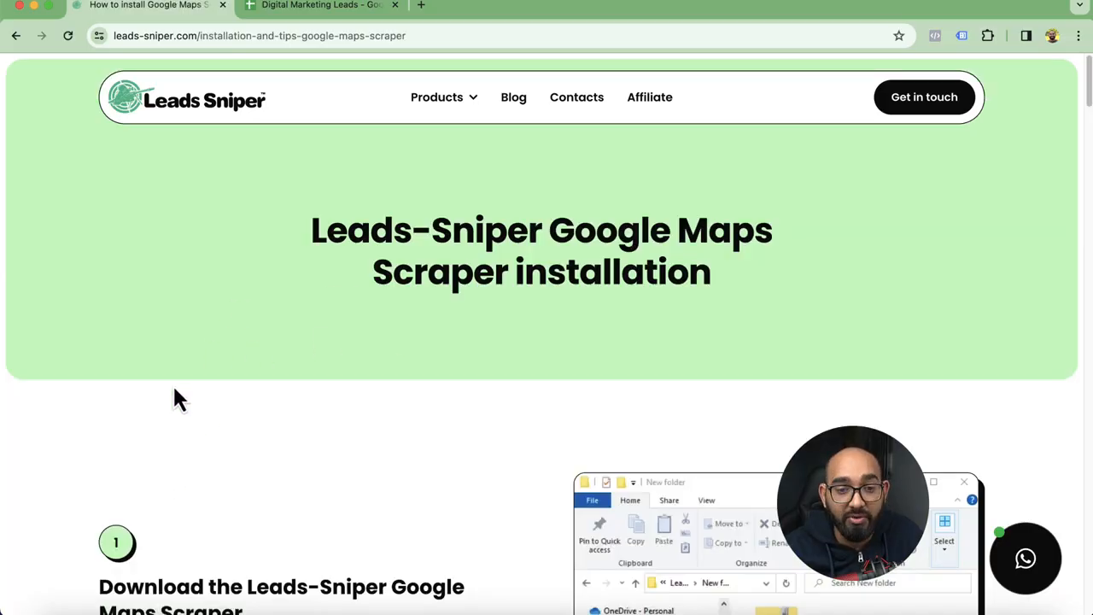
{"action": "scroll", "coordinate": [176, 396], "scroll_direction": "down", "scroll_amount": 5}
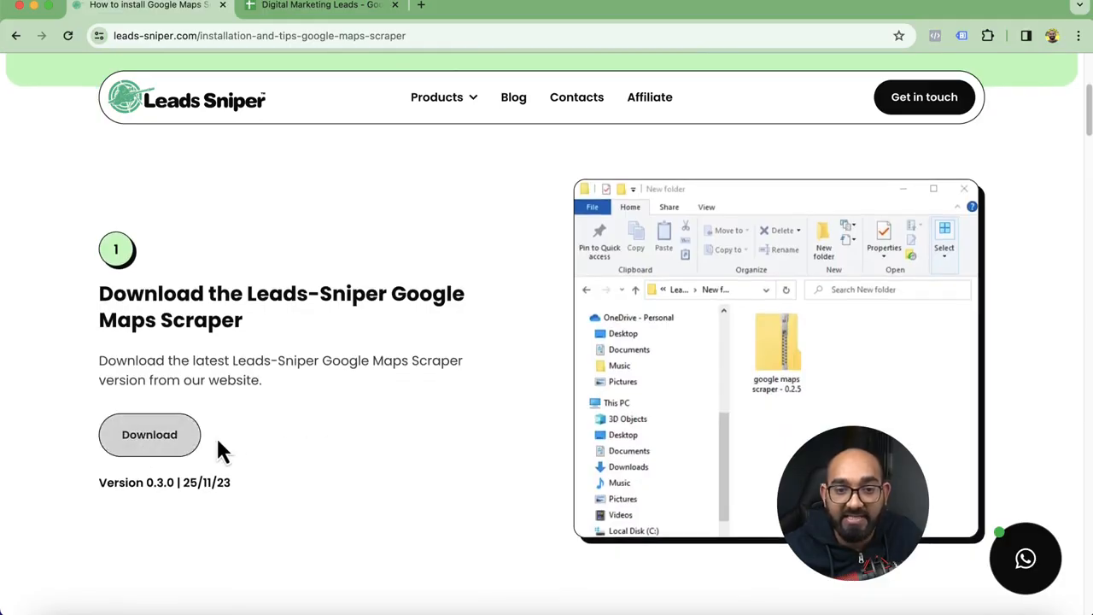
{"action": "left_click", "coordinate": [140, 446]}
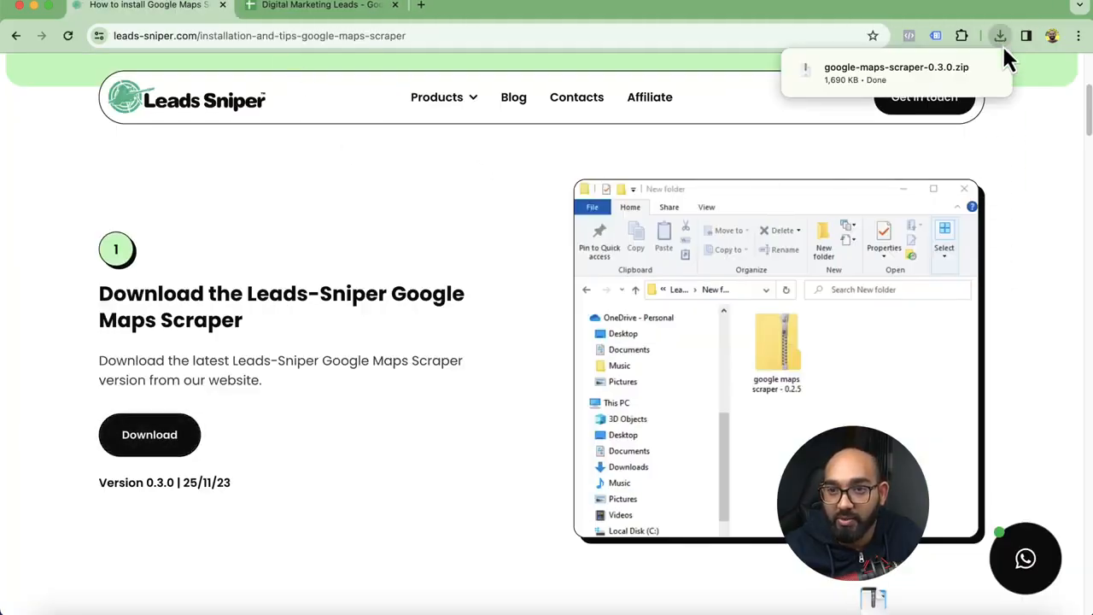
Show the downloaded google-maps-scraper-0.3.0.zip in the Downloads folder and extract the archive there.
{"action": "mouse_move", "coordinate": [954, 70]}
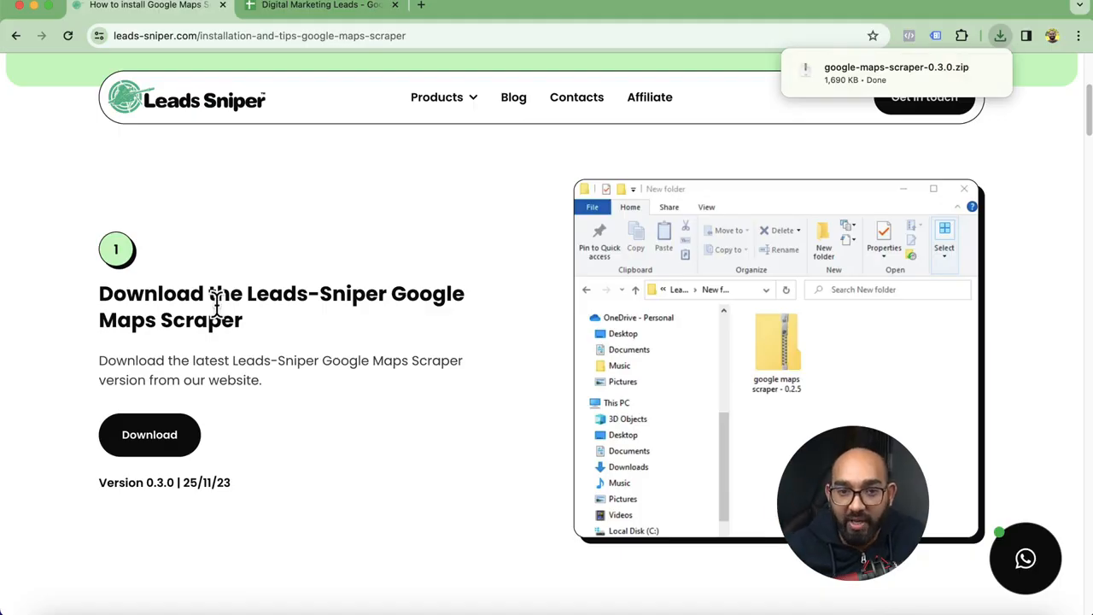
{"action": "scroll", "coordinate": [410, 443], "scroll_direction": "down", "scroll_amount": 20}
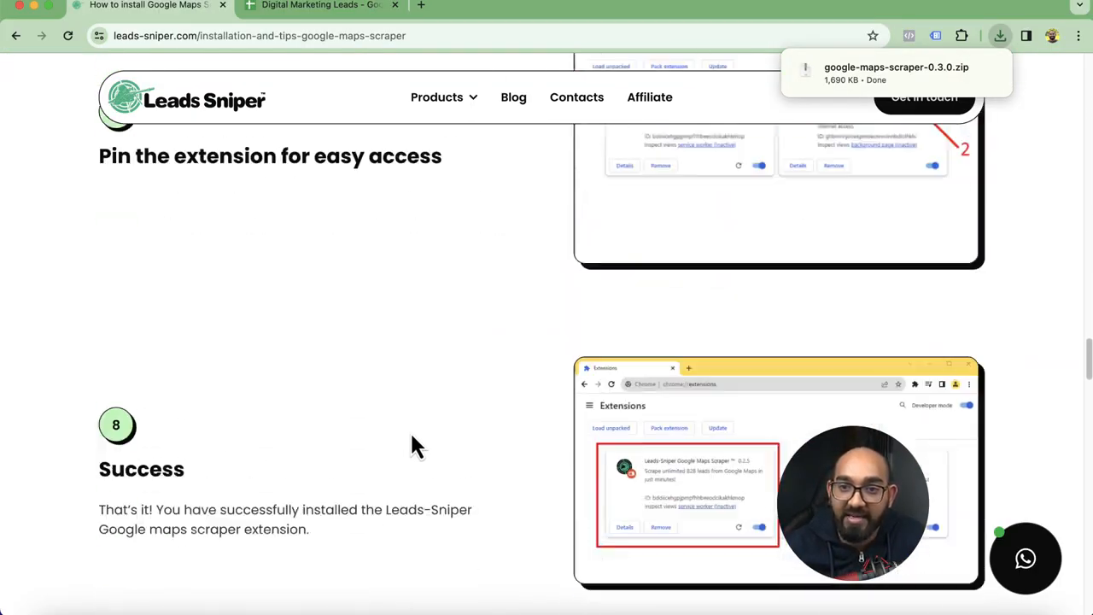
{"action": "scroll", "coordinate": [430, 439], "scroll_direction": "up", "scroll_amount": 20}
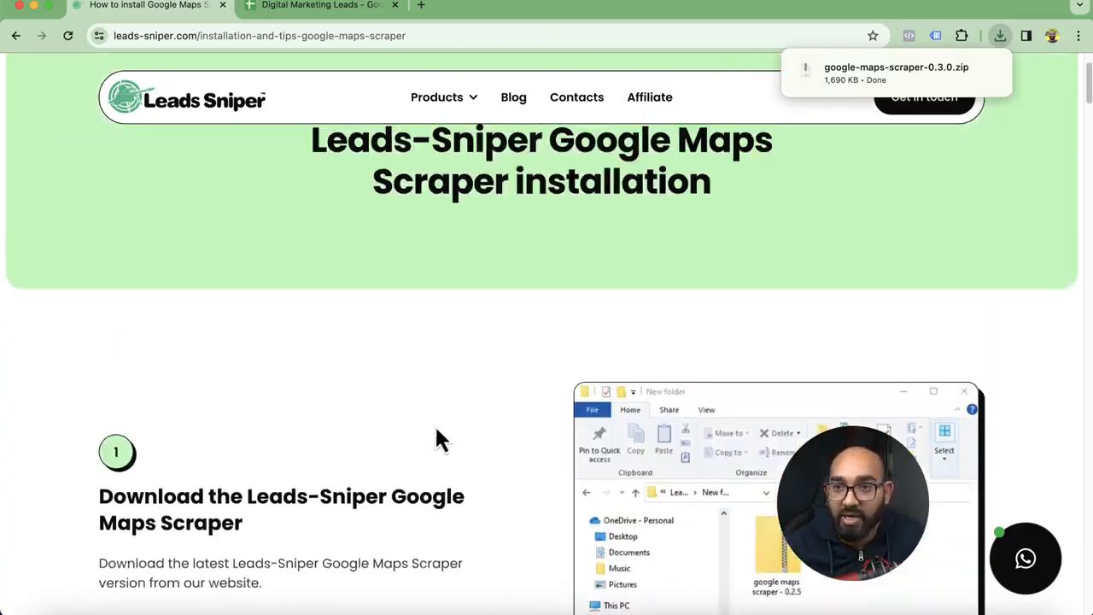
{"action": "scroll", "coordinate": [434, 423], "scroll_direction": "up", "scroll_amount": 3}
{"action": "left_click", "coordinate": [1001, 36]}
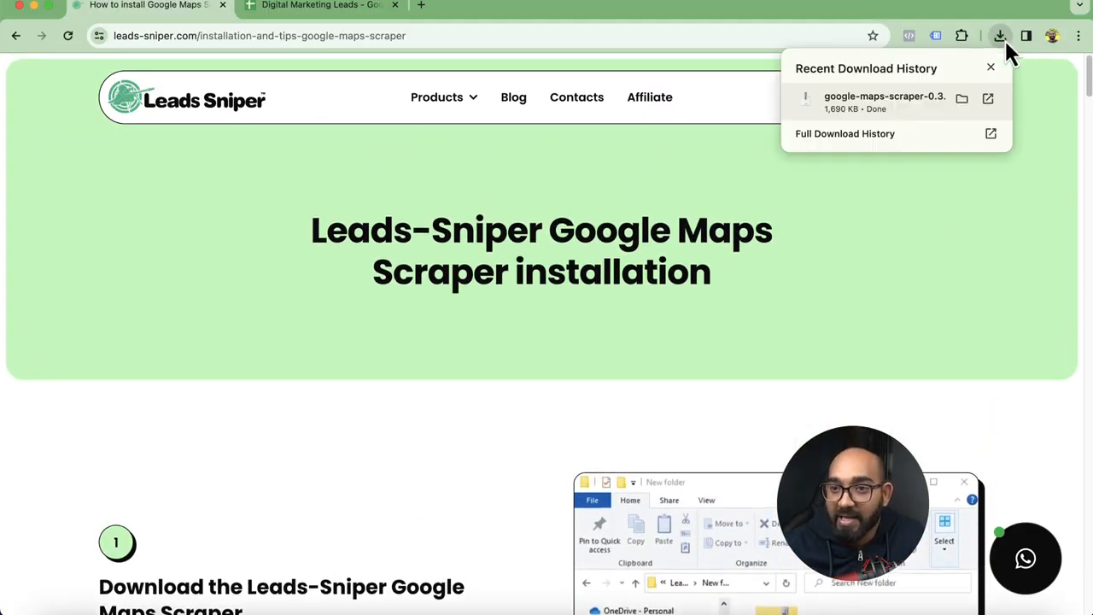
{"action": "left_click", "coordinate": [963, 99]}
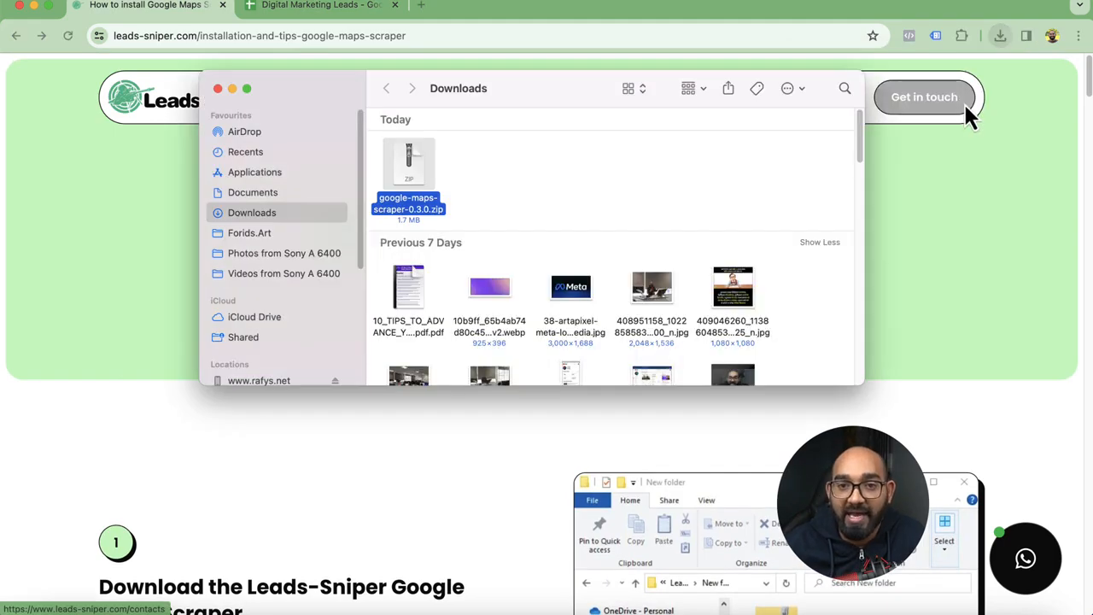
{"action": "double_click", "coordinate": [418, 183]}
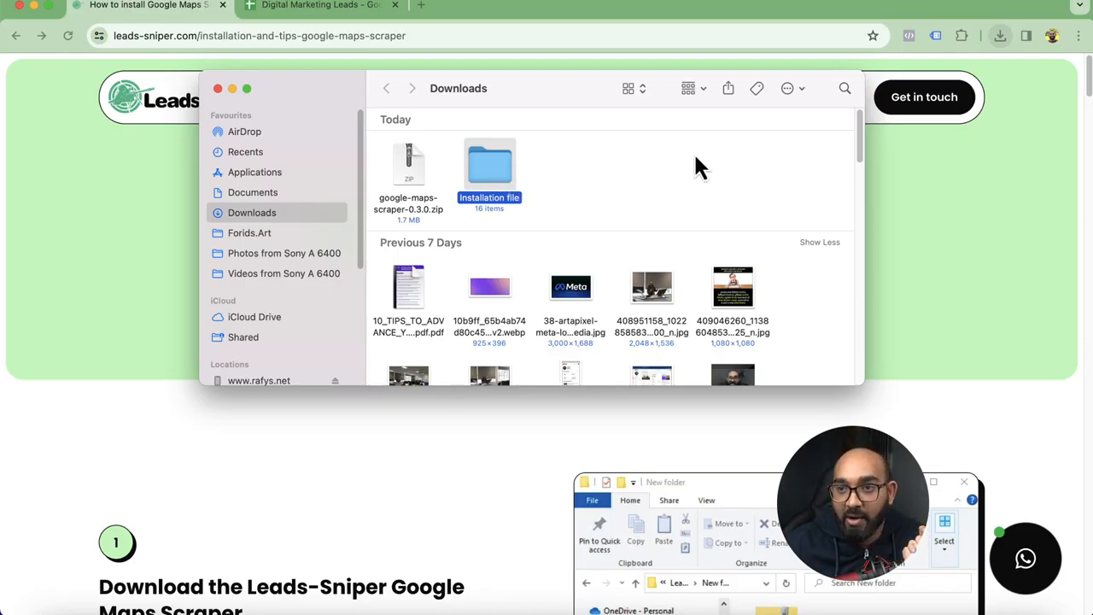
Open the browser's extension management page.
{"action": "left_click", "coordinate": [1079, 43]}
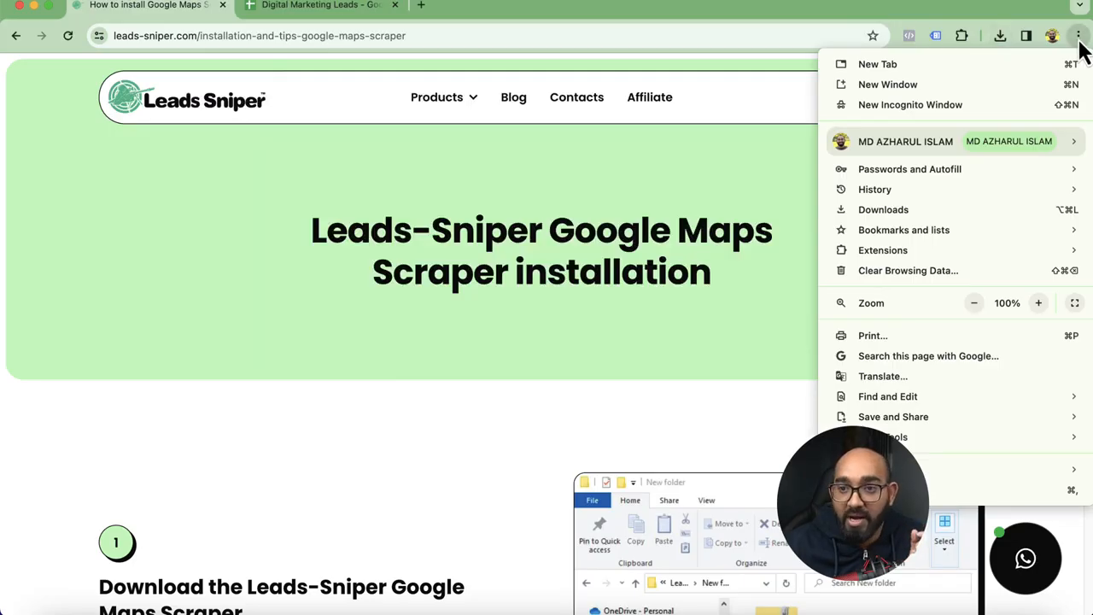
{"action": "mouse_move", "coordinate": [897, 250]}
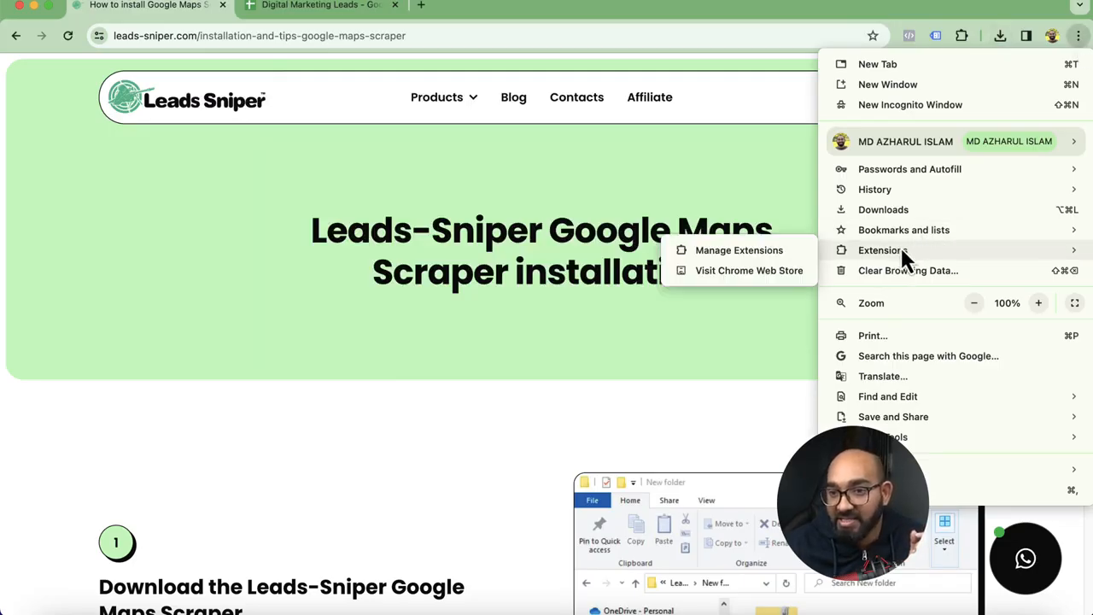
{"action": "left_click", "coordinate": [762, 251]}
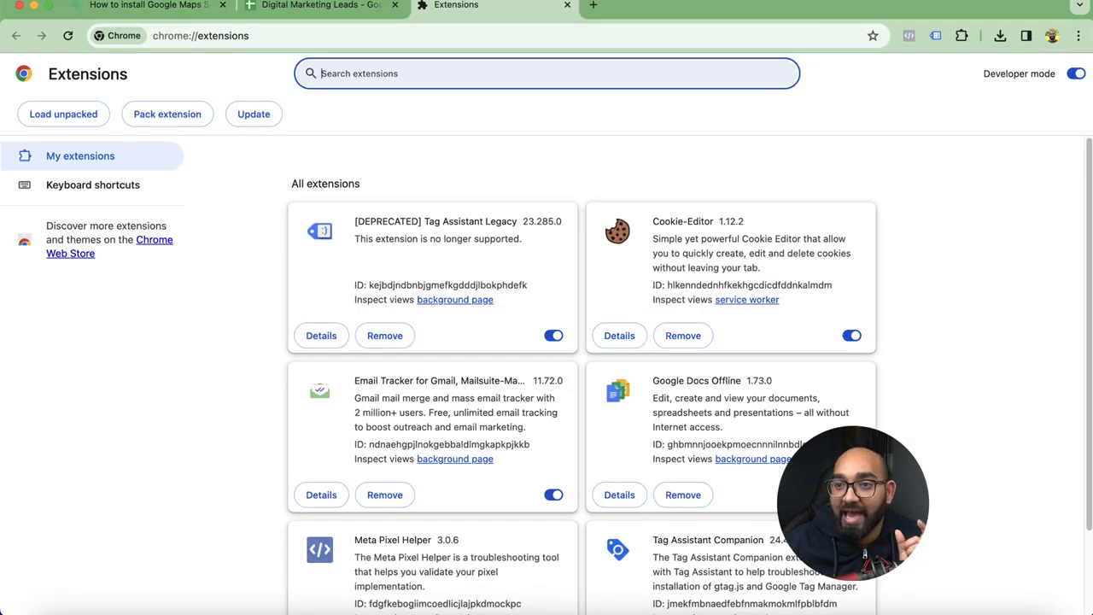
Keep Developer mode enabled and load the Installation file folder from Downloads as an unpacked extension.
{"action": "left_click", "coordinate": [1075, 73]}
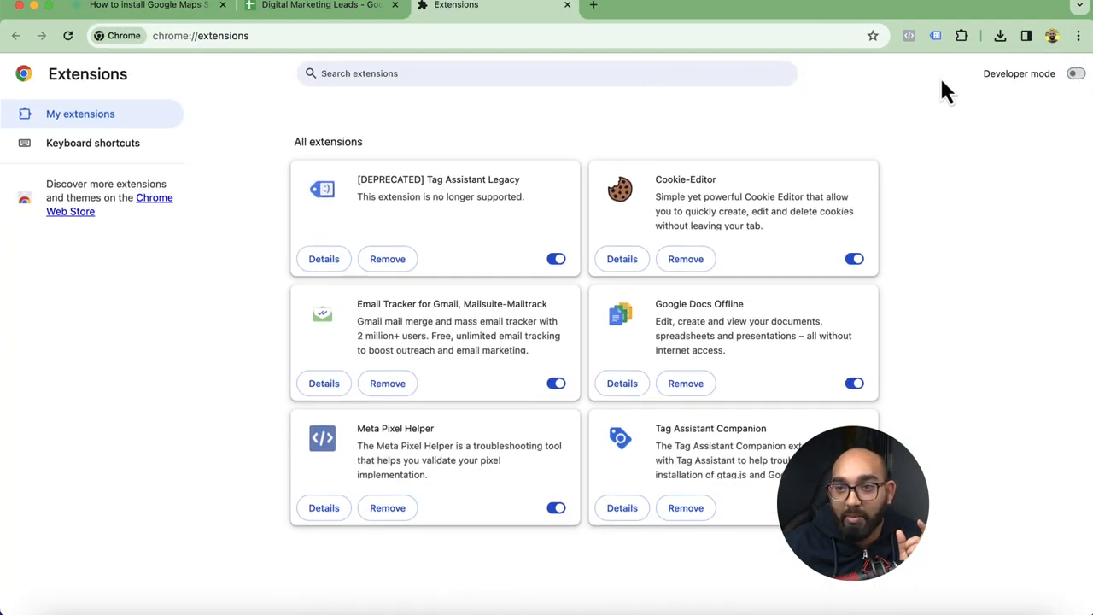
{"action": "left_click", "coordinate": [1075, 75]}
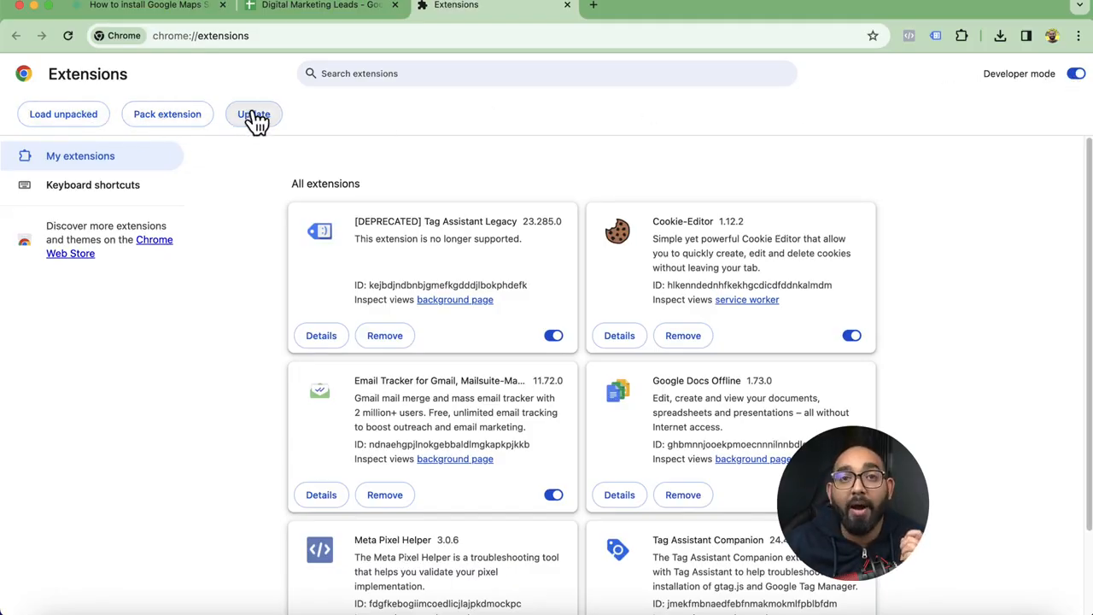
{"action": "left_click", "coordinate": [76, 128]}
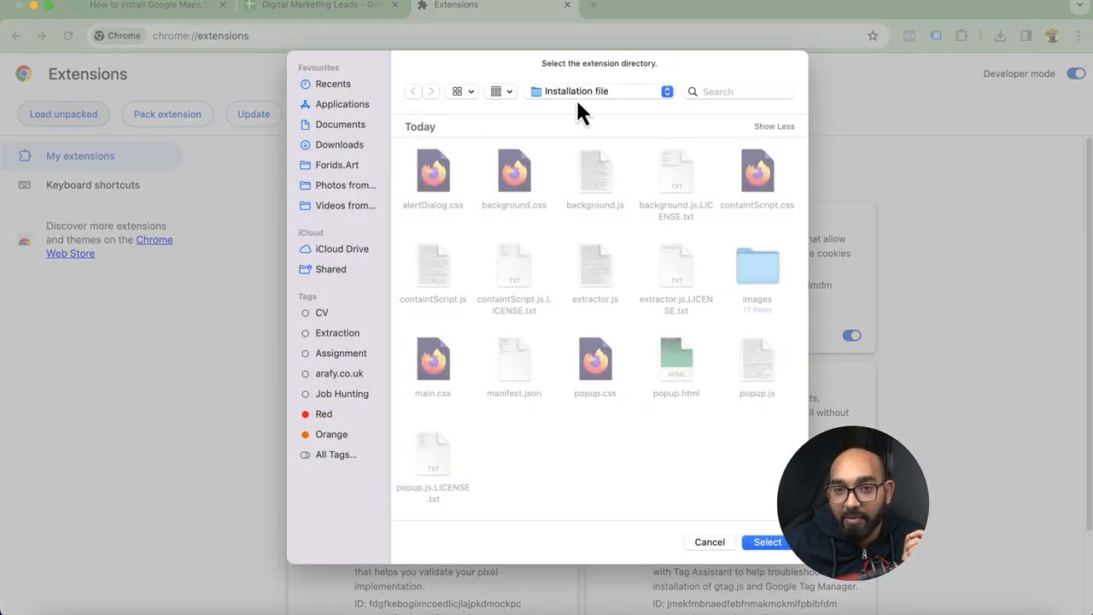
{"action": "left_click", "coordinate": [578, 101]}
{"action": "left_click", "coordinate": [586, 109]}
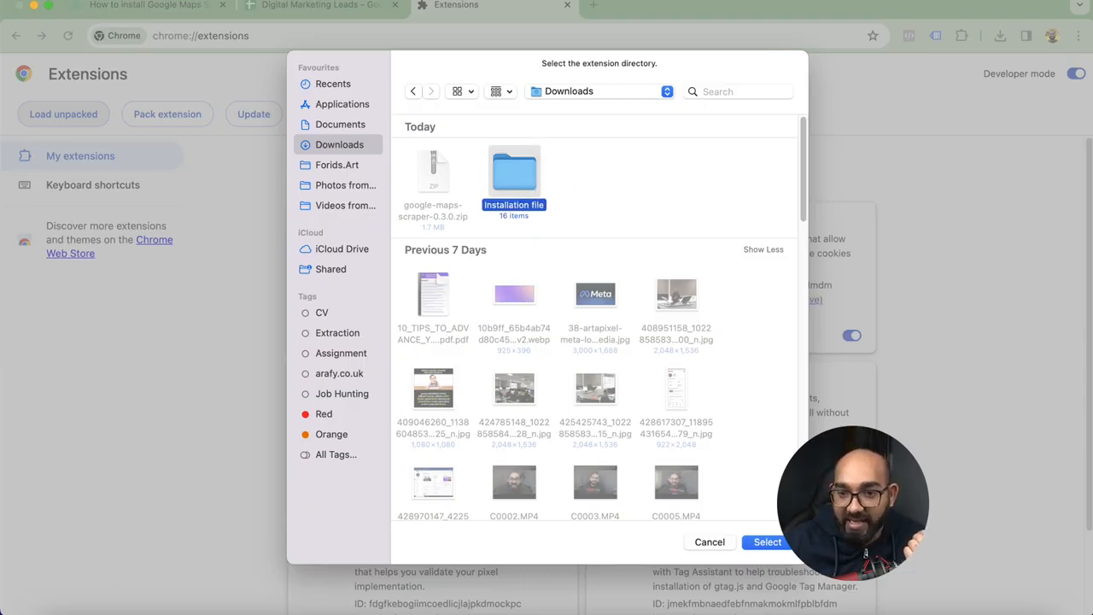
{"action": "left_click", "coordinate": [769, 543]}
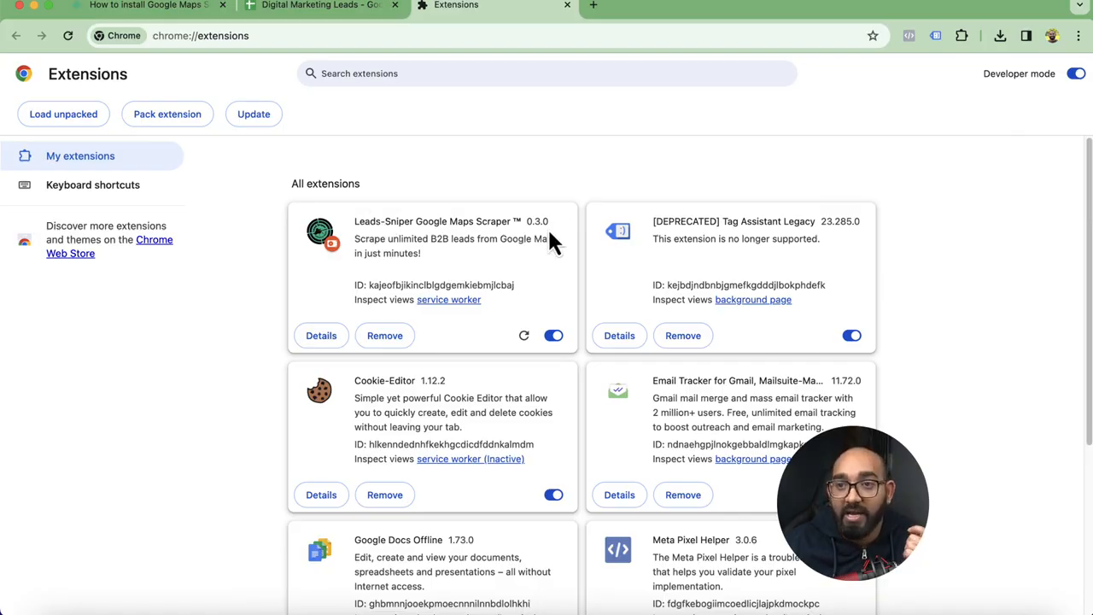
Pin the Leads-Sniper Google Maps Scraper extension to the browser toolbar and open it.
{"action": "left_click", "coordinate": [963, 37]}
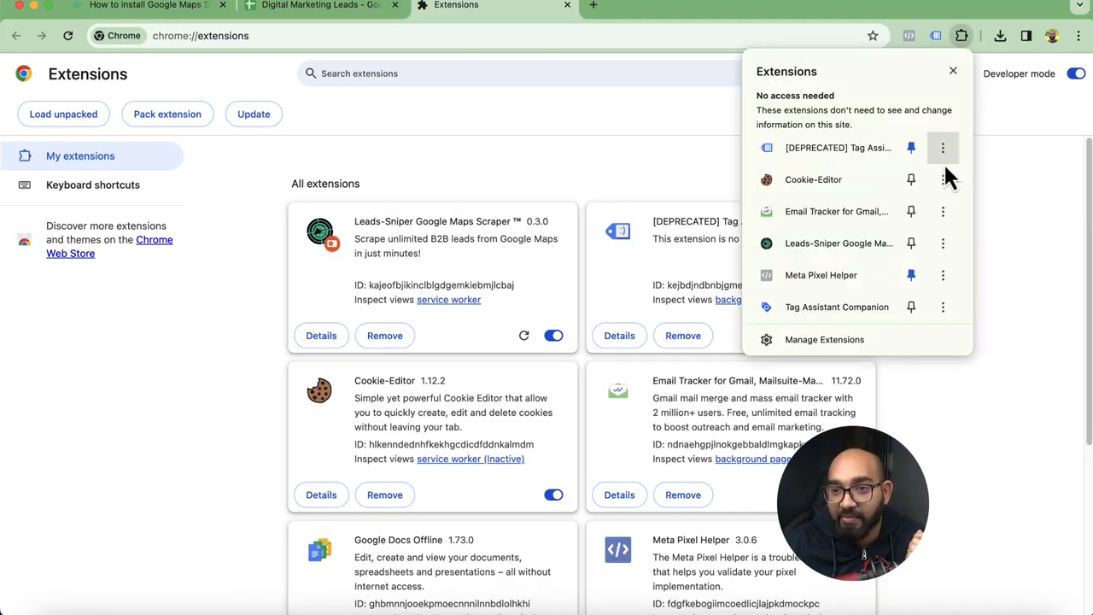
{"action": "left_click", "coordinate": [911, 244]}
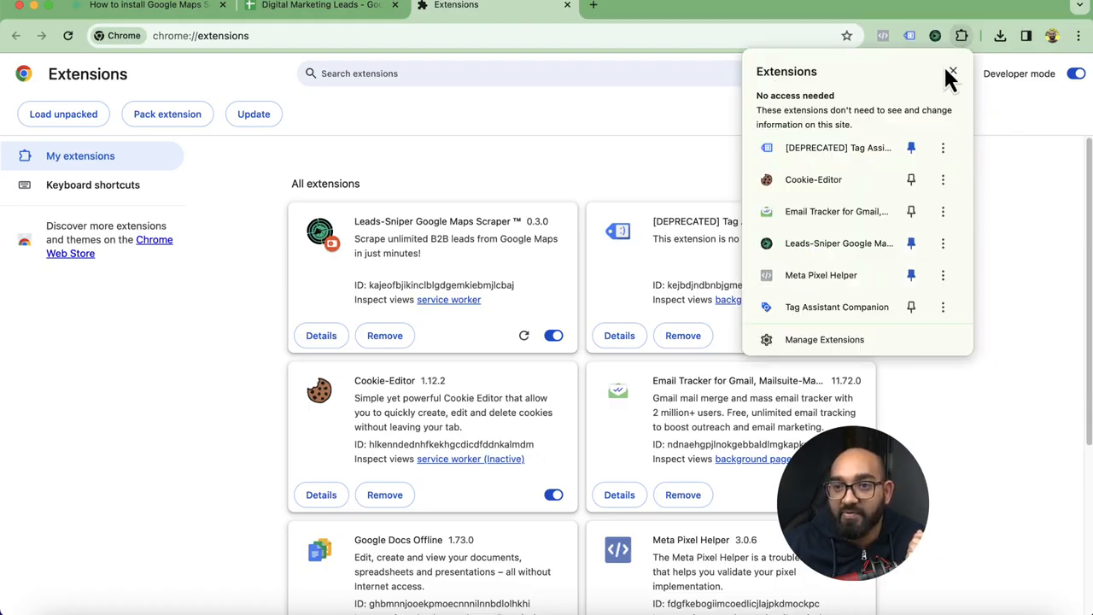
{"action": "left_click", "coordinate": [722, 149]}
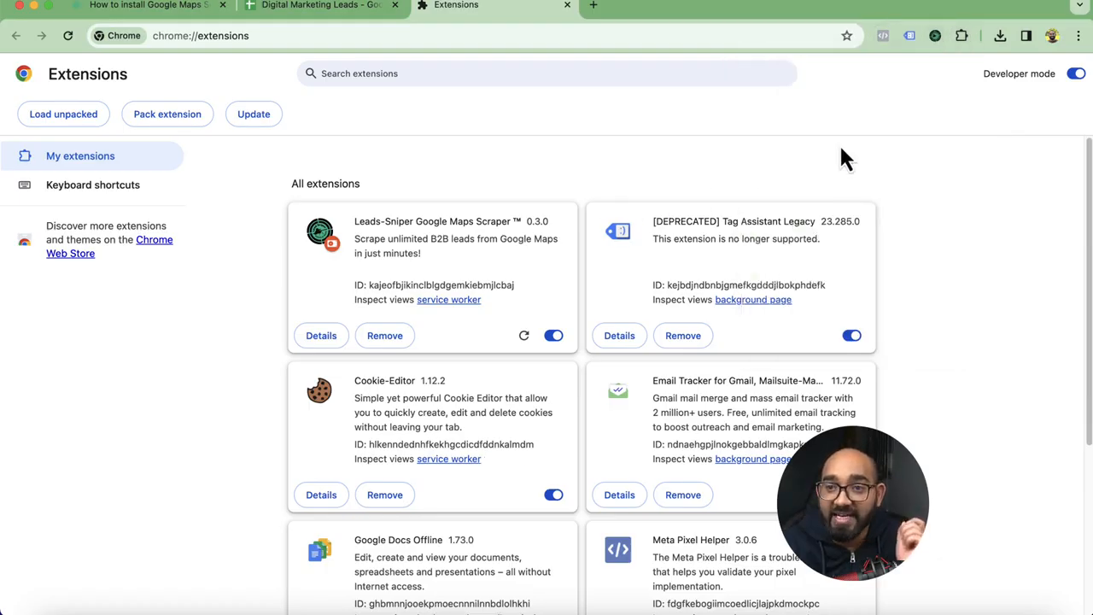
{"action": "left_click", "coordinate": [934, 37]}
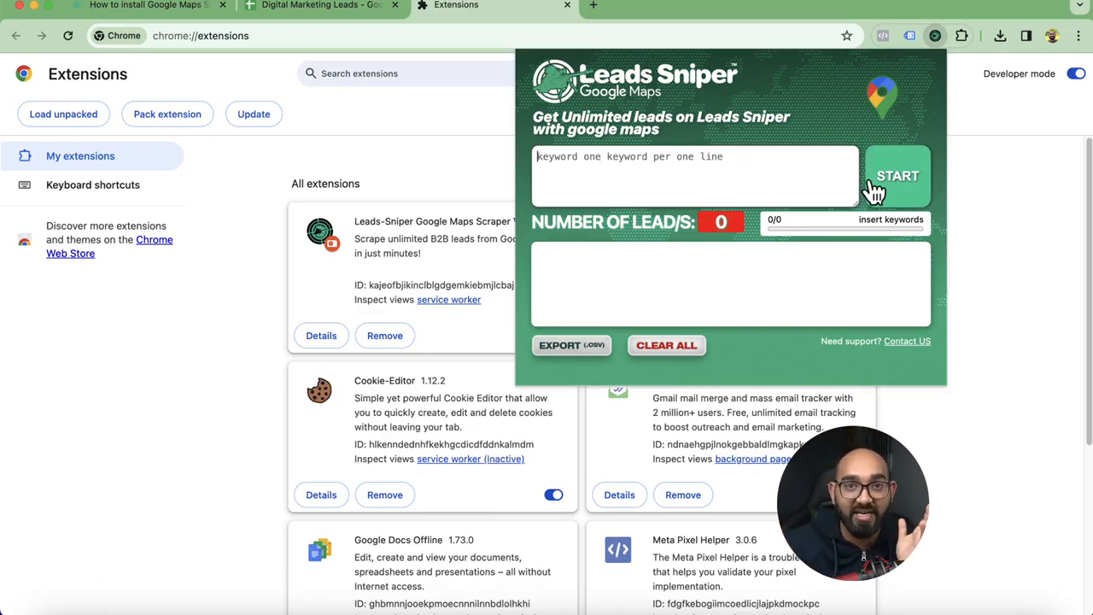
Switch to the Digital Marketing Leads spreadsheet and highlight the location list and the keyword list to review them.
{"action": "left_click", "coordinate": [342, 7]}
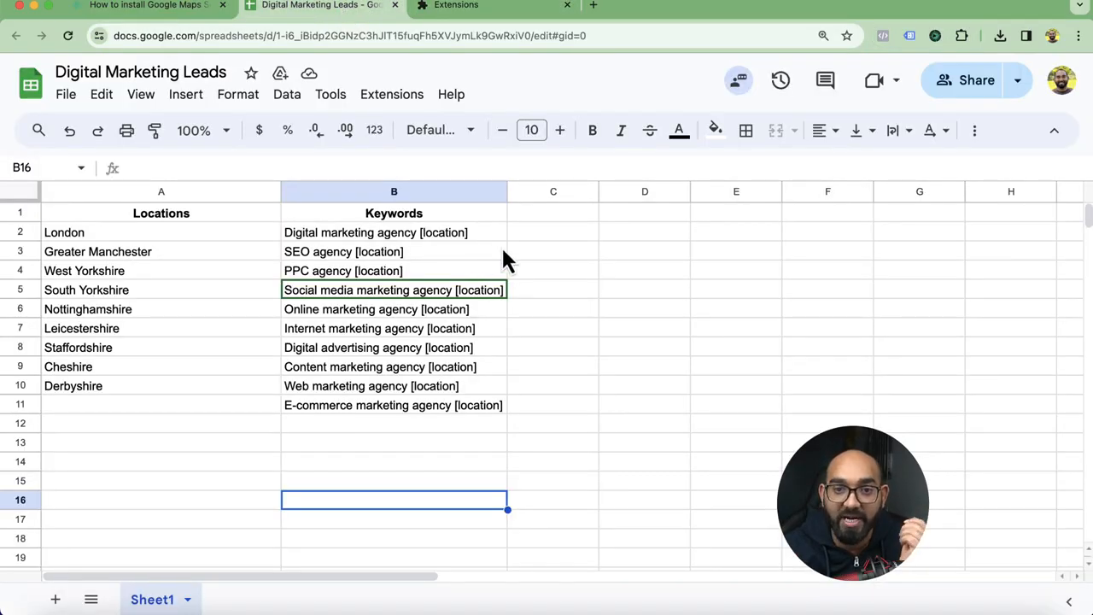
{"action": "left_click", "coordinate": [525, 237]}
{"action": "left_click_drag", "start_coordinate": [116, 239], "coordinate": [155, 386]}
{"action": "left_click_drag", "start_coordinate": [370, 238], "coordinate": [380, 425]}
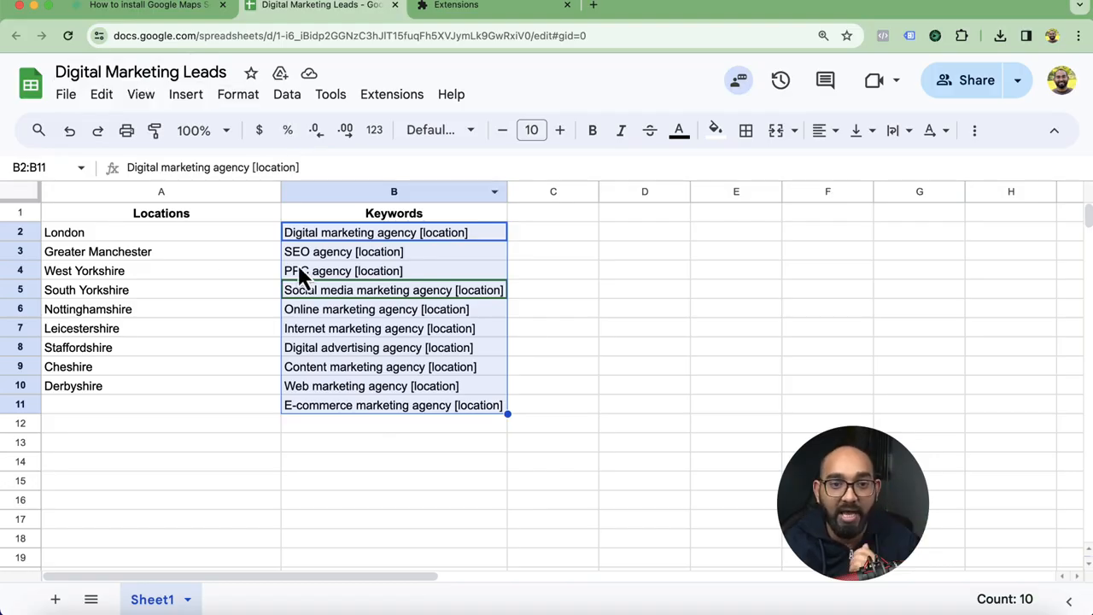
Replace the [location] placeholder with London in the Digital marketing agency keyword in cell B2.
{"action": "left_click", "coordinate": [124, 233]}
{"action": "double_click", "coordinate": [70, 228]}
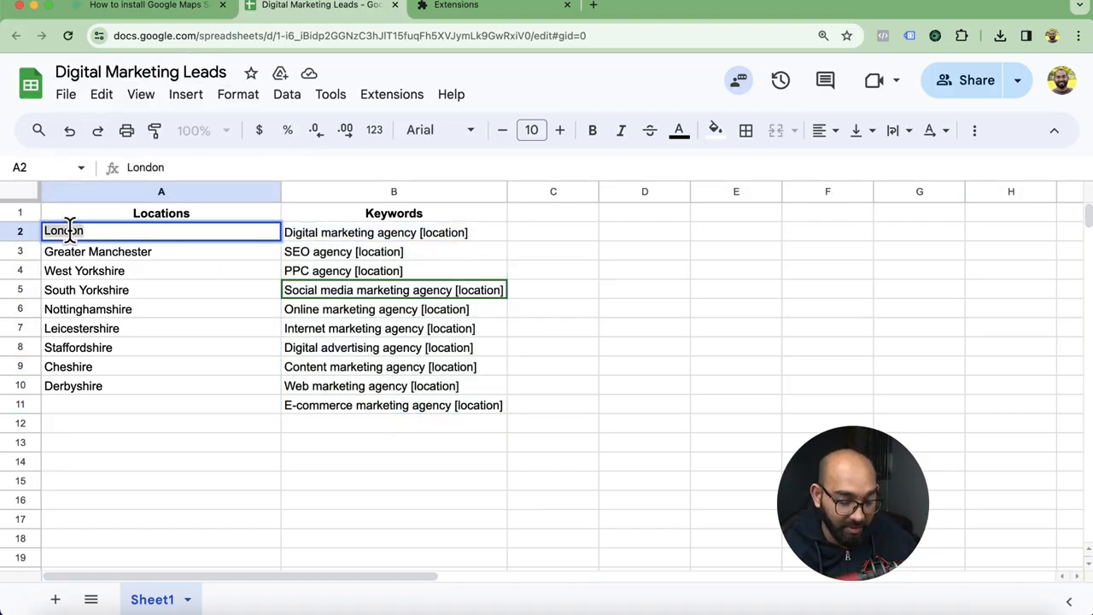
{"action": "left_click", "coordinate": [389, 236]}
{"action": "double_click", "coordinate": [436, 230]}
{"action": "left_click", "coordinate": [415, 231], "text": "shift"}
{"action": "type", "text": "London"}
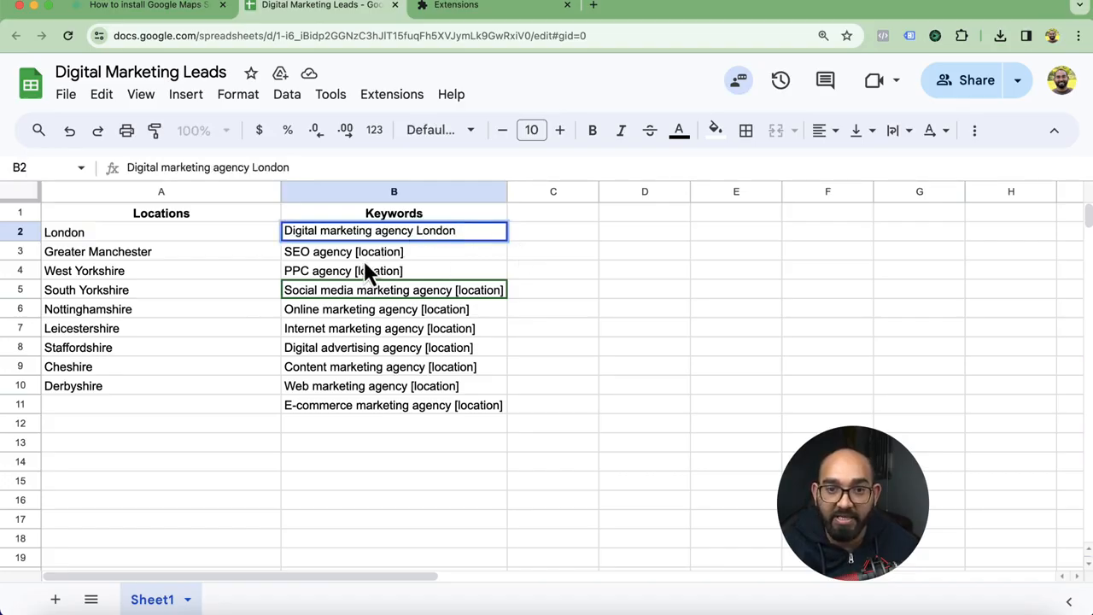
Replace [location] with London in the SEO agency and PPC agency keywords in cells B3 and B4.
{"action": "double_click", "coordinate": [353, 249]}
{"action": "left_click", "coordinate": [502, 253], "text": "shift"}
{"action": "type", "text": "London"}
{"action": "double_click", "coordinate": [350, 270]}
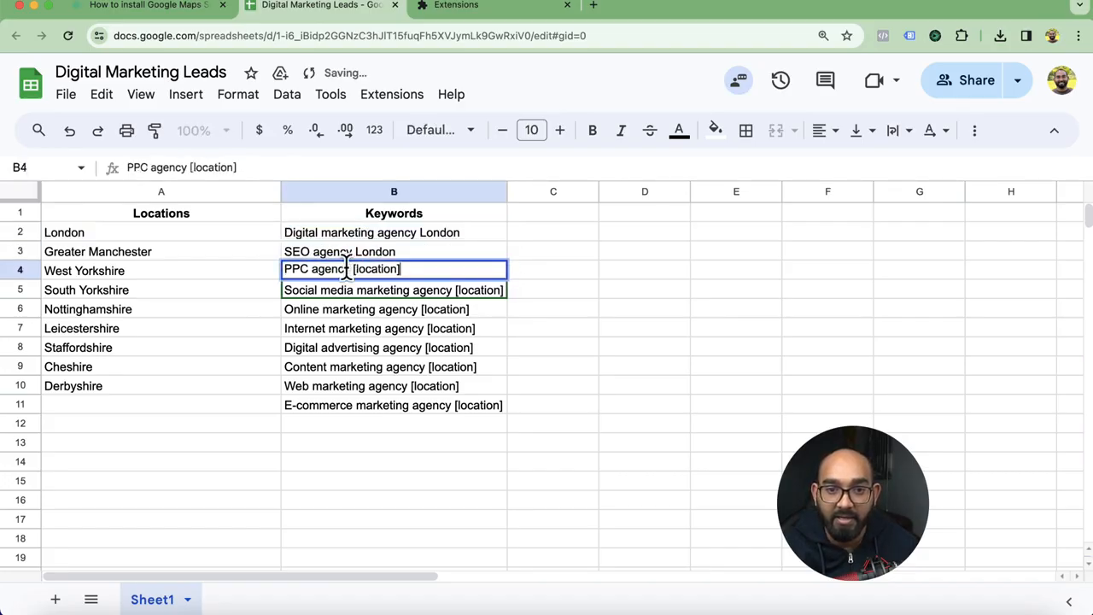
{"action": "left_click", "coordinate": [457, 261], "text": "shift"}
{"action": "key", "text": "BackSpace"}
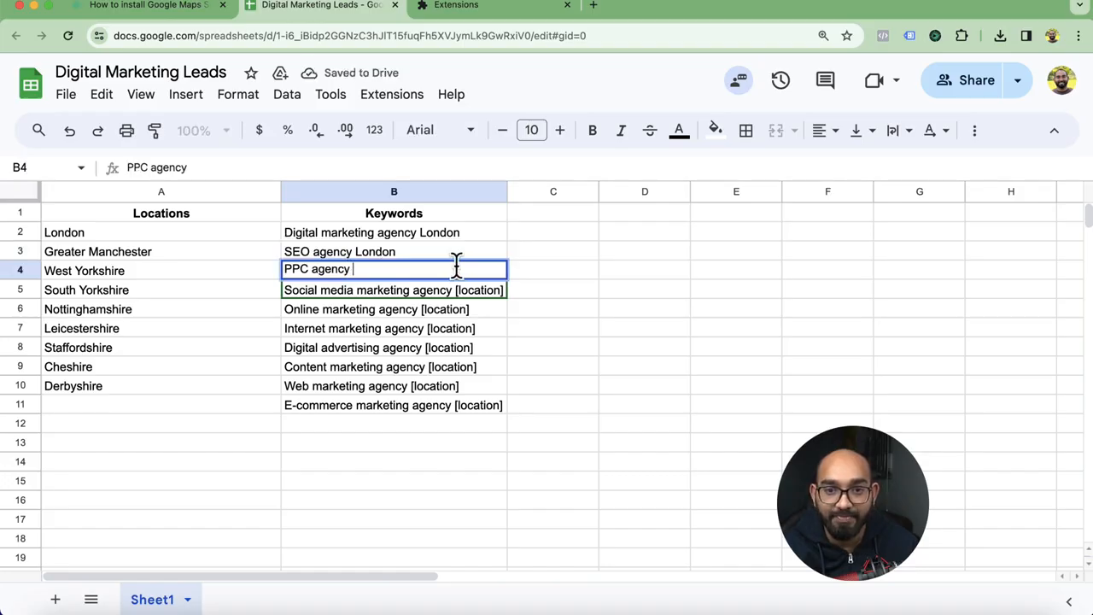
{"action": "type", "text": "London"}
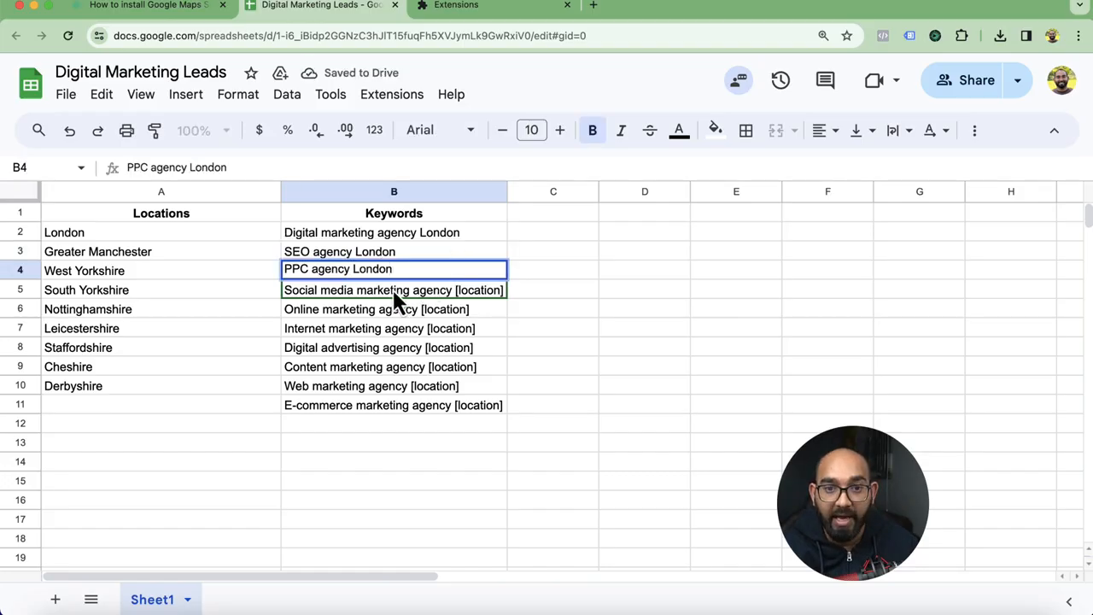
Replace [location] with London in the Social media marketing agency and Online marketing agency keywords in B5 and B6.
{"action": "double_click", "coordinate": [373, 290]}
{"action": "left_click", "coordinate": [450, 288], "text": "shift"}
{"action": "type", "text": "London"}
{"action": "double_click", "coordinate": [422, 309]}
{"action": "left_click", "coordinate": [469, 309], "text": "shift"}
{"action": "type", "text": "London"}
Replace [location] with London in the Internet marketing agency and Digital advertising agency keywords in B7 and B8.
{"action": "double_click", "coordinate": [425, 329]}
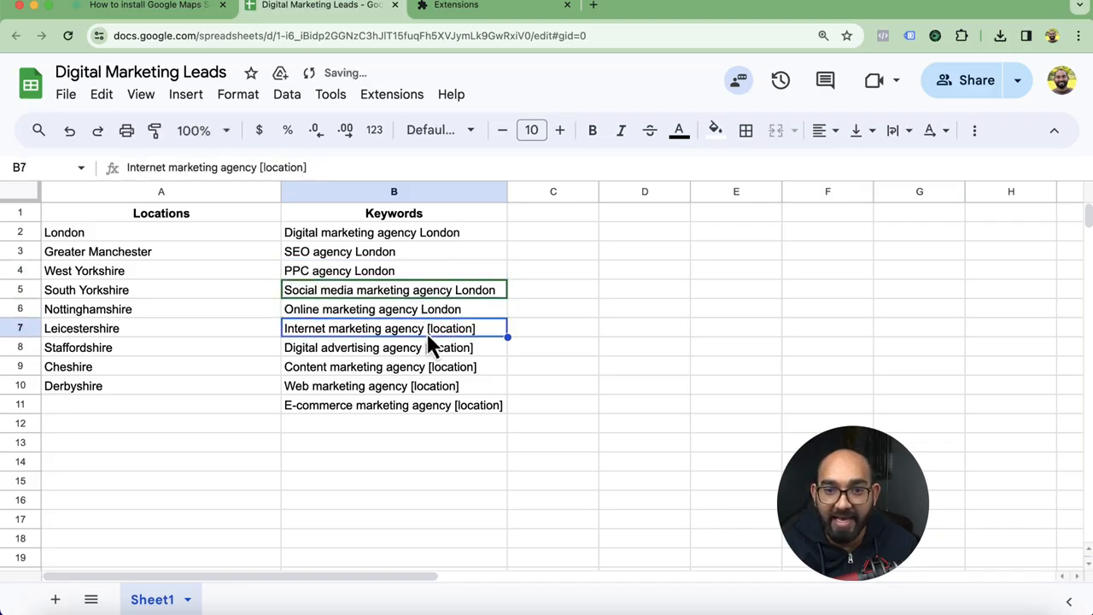
{"action": "left_click", "coordinate": [474, 328], "text": "shift"}
{"action": "type", "text": "London"}
{"action": "left_click", "coordinate": [426, 326]}
{"action": "key", "text": "BackSpace"}
{"action": "double_click", "coordinate": [453, 348]}
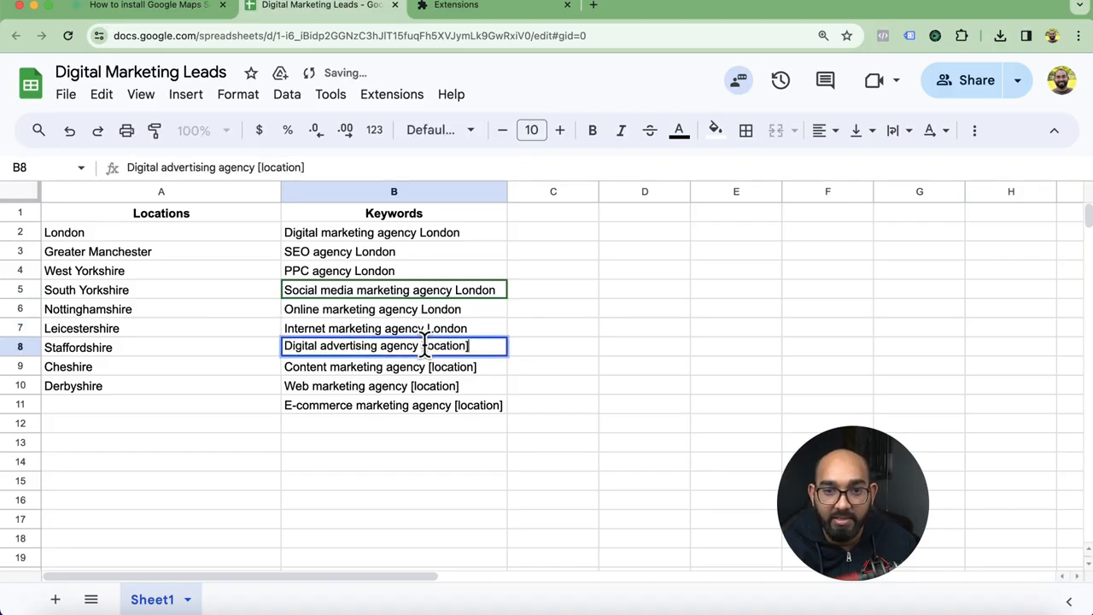
{"action": "left_click_drag", "start_coordinate": [422, 346], "coordinate": [520, 346]}
{"action": "type", "text": "London"}
Replace [location] with London in the Content marketing agency keyword in cell B9.
{"action": "double_click", "coordinate": [429, 367]}
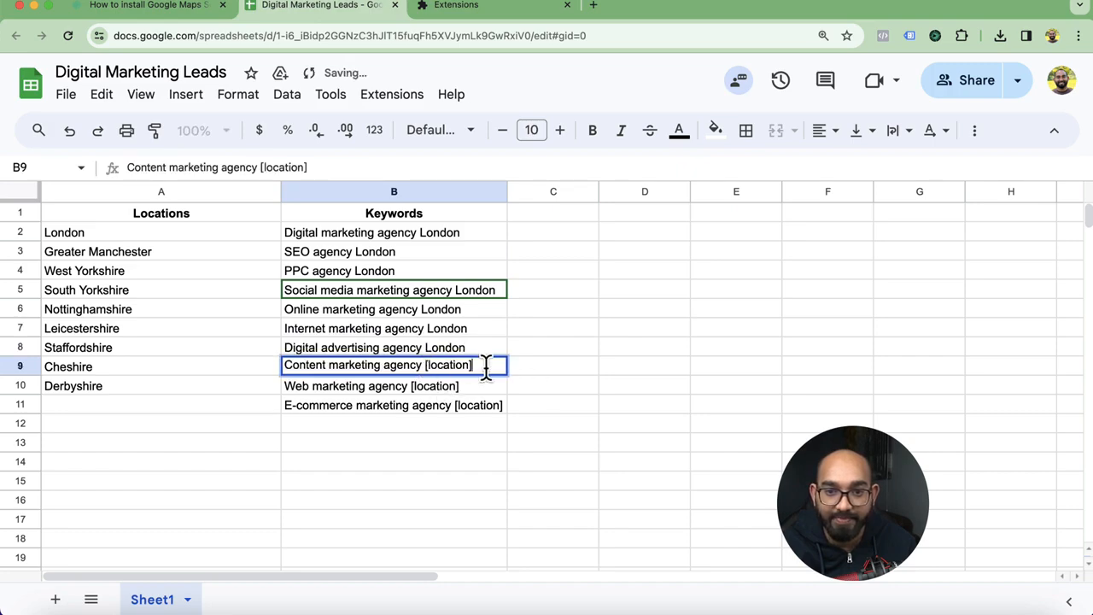
{"action": "left_click_drag", "start_coordinate": [468, 365], "coordinate": [430, 366]}
{"action": "key", "text": "BackSpace"}
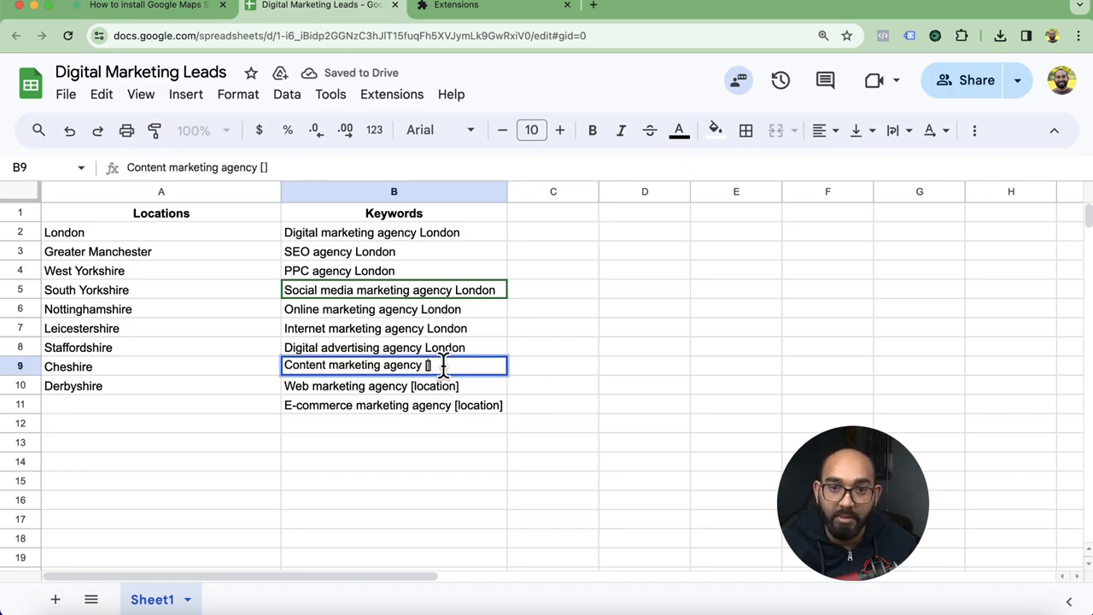
{"action": "key", "text": "BackSpace"}
{"action": "key", "text": "Delete"}
{"action": "type", "text": "London"}
Replace [location] with London in the Web marketing agency and E-commerce marketing agency keywords in B10 and B11.
{"action": "double_click", "coordinate": [433, 386]}
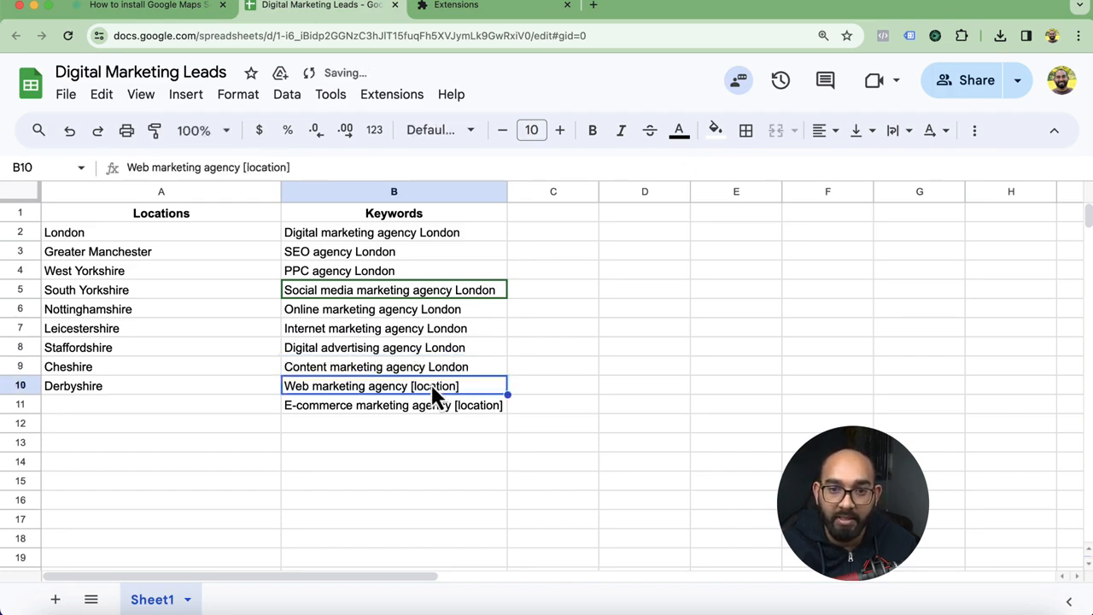
{"action": "left_click_drag", "start_coordinate": [408, 384], "coordinate": [529, 427]}
{"action": "type", "text": "London"}
{"action": "key", "text": "Return"}
{"action": "double_click", "coordinate": [451, 403]}
{"action": "type", "text": "London"}
{"action": "left_click", "coordinate": [419, 443]}
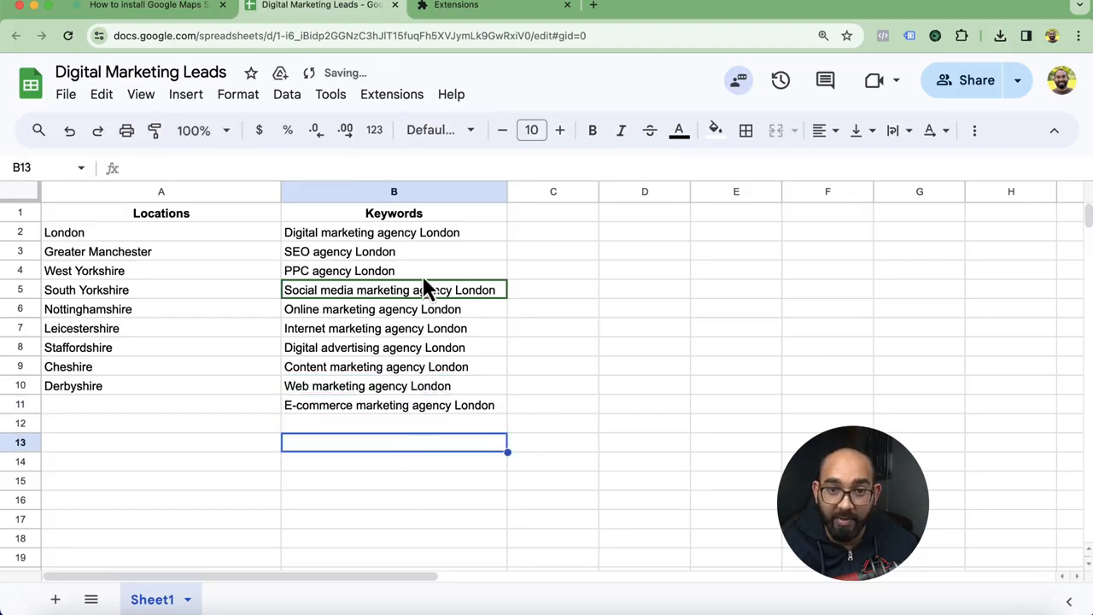
Copy the keywords in B2:B11 and paste them into the keyword box of the Leads Sniper extension.
{"action": "left_click_drag", "start_coordinate": [418, 246], "coordinate": [431, 403]}
{"action": "key", "text": "ctrl+c"}
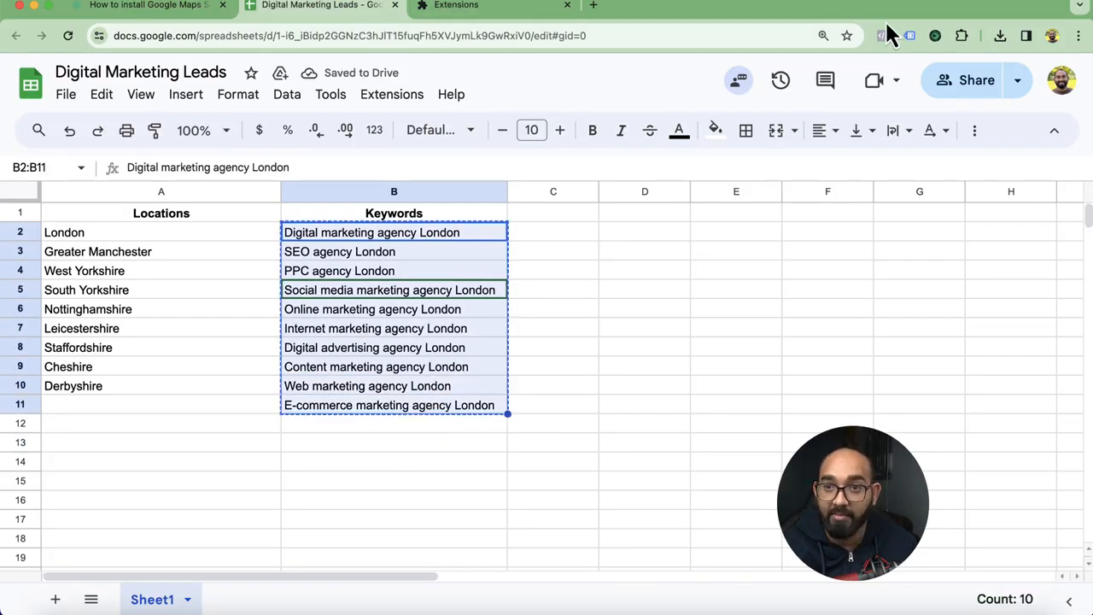
{"action": "left_click", "coordinate": [935, 36]}
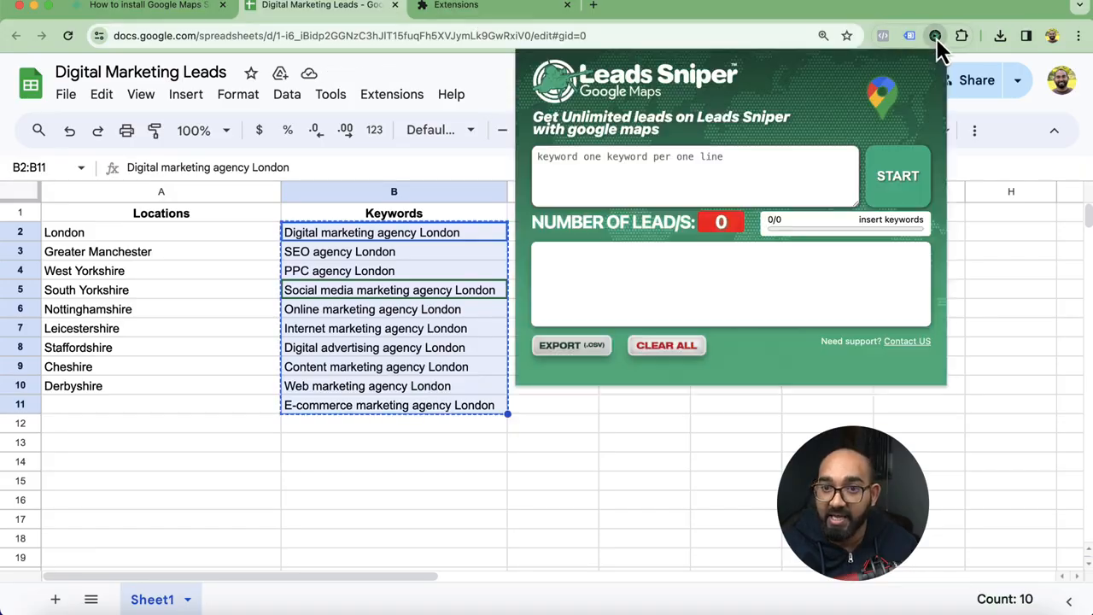
{"action": "left_click", "coordinate": [689, 171]}
{"action": "key", "text": "super+v"}
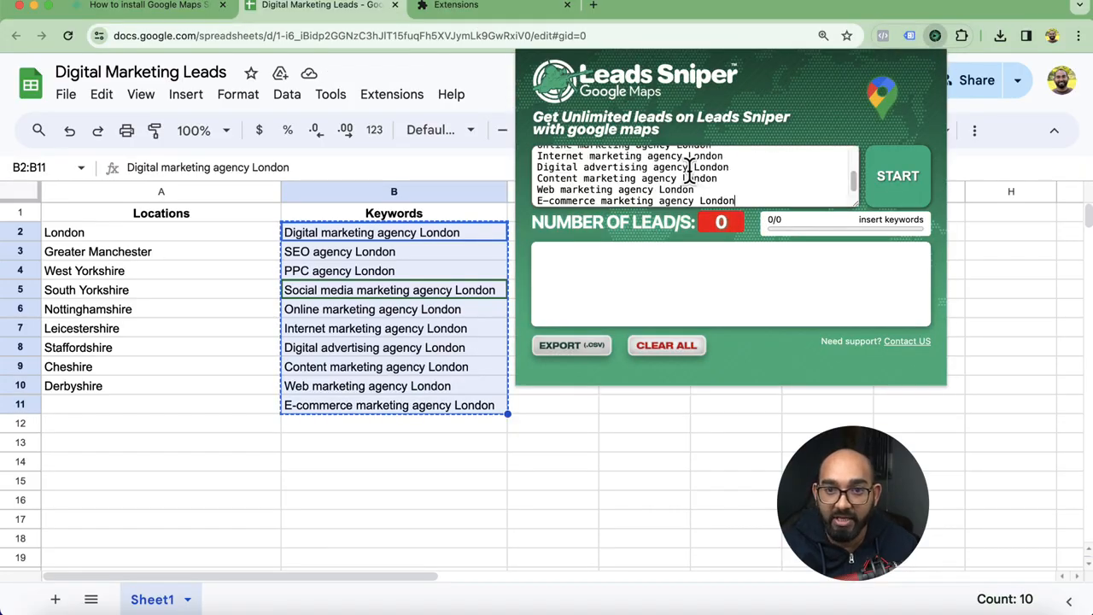
Check the pasted keyword list in Leads Sniper and start the Google Maps scraping.
{"action": "scroll", "coordinate": [689, 170], "scroll_direction": "up", "scroll_amount": 5}
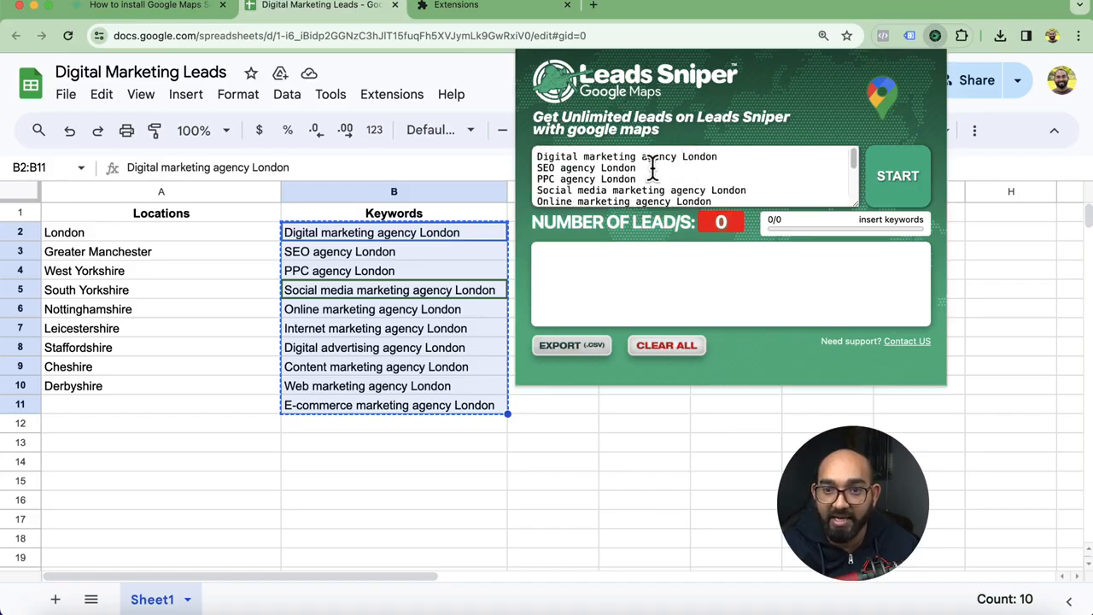
{"action": "scroll", "coordinate": [654, 165], "scroll_direction": "down", "scroll_amount": 2}
{"action": "scroll", "coordinate": [752, 181], "scroll_direction": "down", "scroll_amount": 3}
{"action": "left_click", "coordinate": [902, 186]}
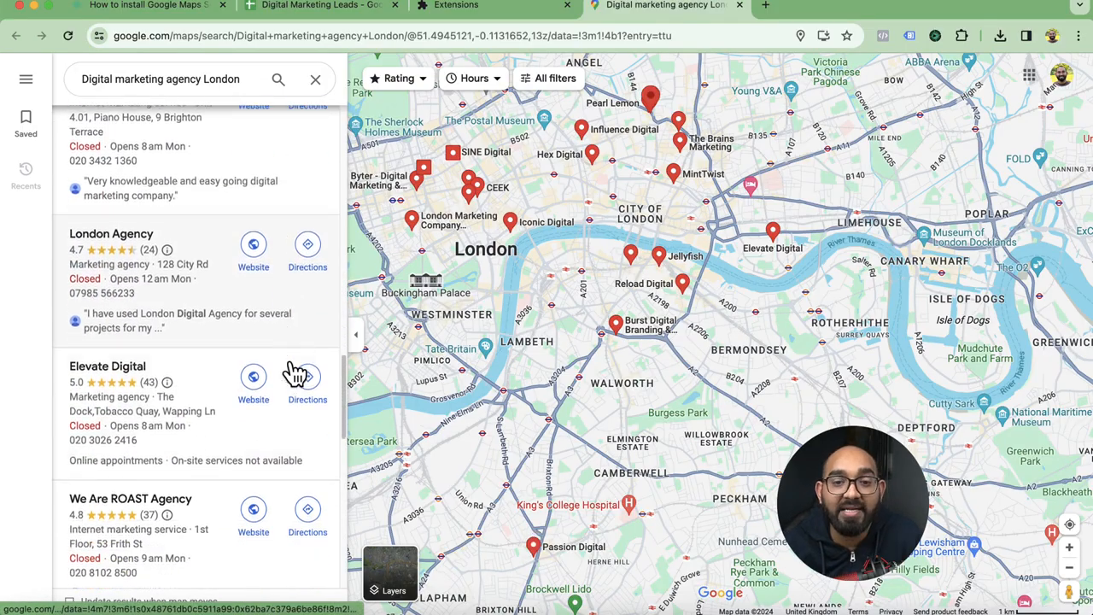
Examine the Google Maps results and the scraper's lead count and progress through the keyword list.
{"action": "scroll", "coordinate": [295, 373], "scroll_direction": "down", "scroll_amount": 3}
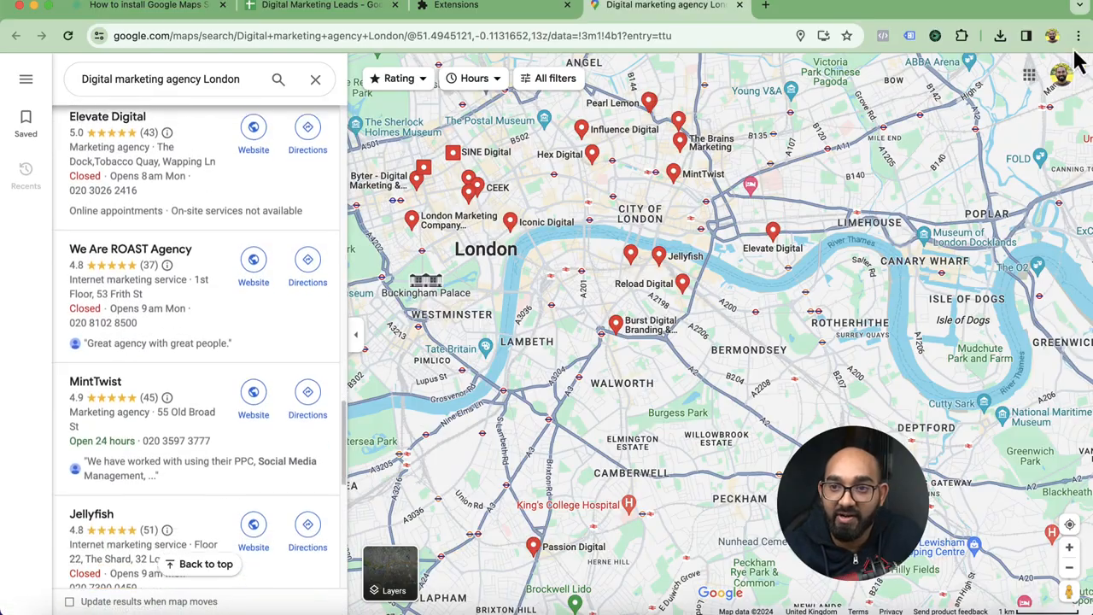
{"action": "left_click", "coordinate": [935, 36]}
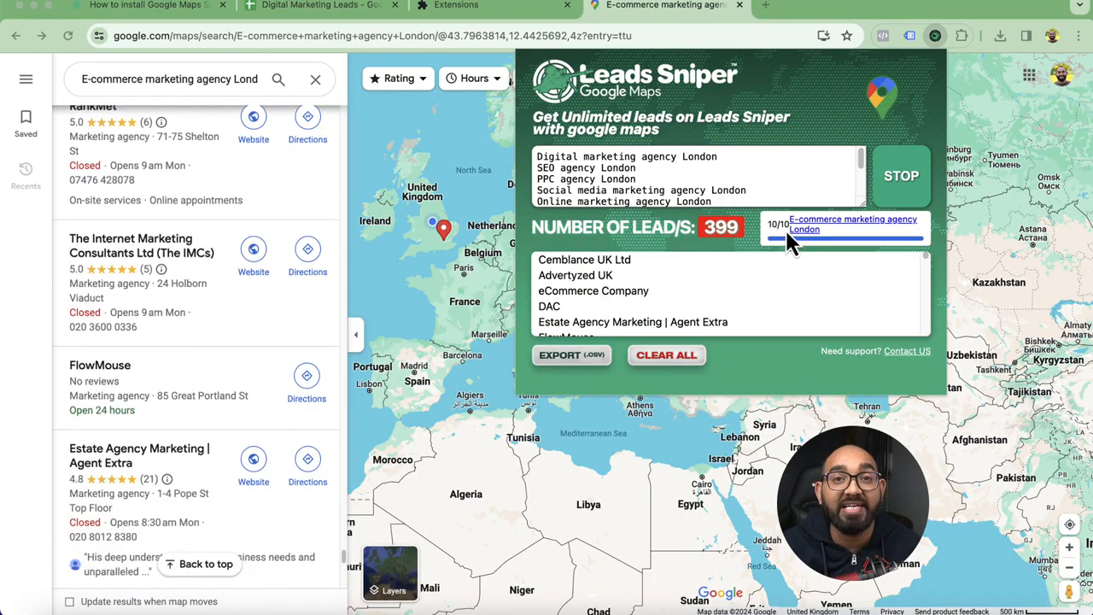
{"action": "scroll", "coordinate": [765, 187], "scroll_direction": "down", "scroll_amount": 5}
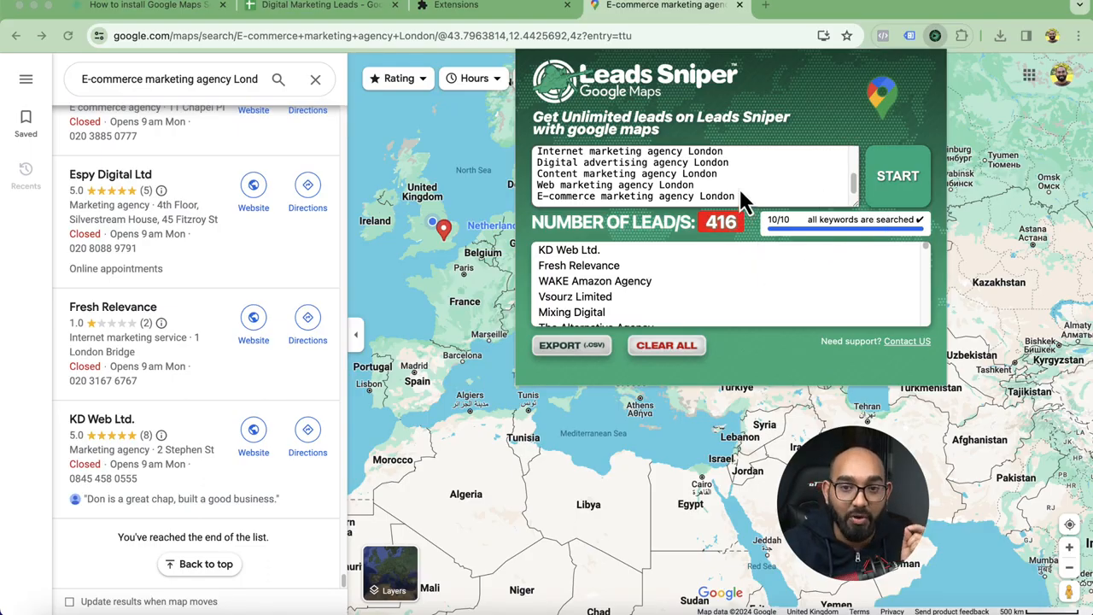
Export the collected leads with all fields as a CSV file.
{"action": "left_click", "coordinate": [575, 350]}
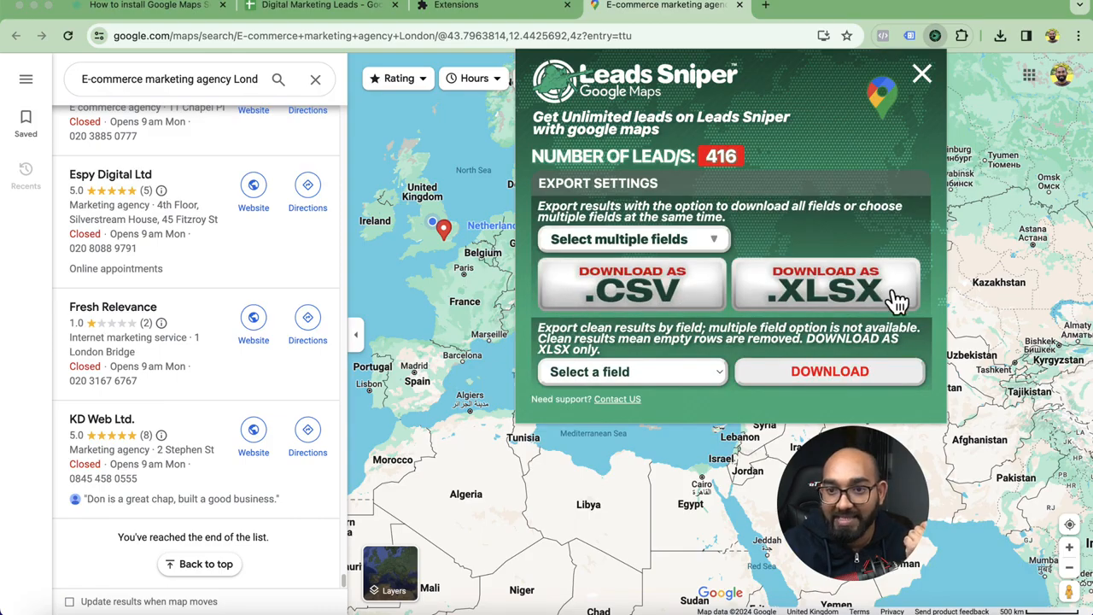
{"action": "left_click", "coordinate": [621, 295]}
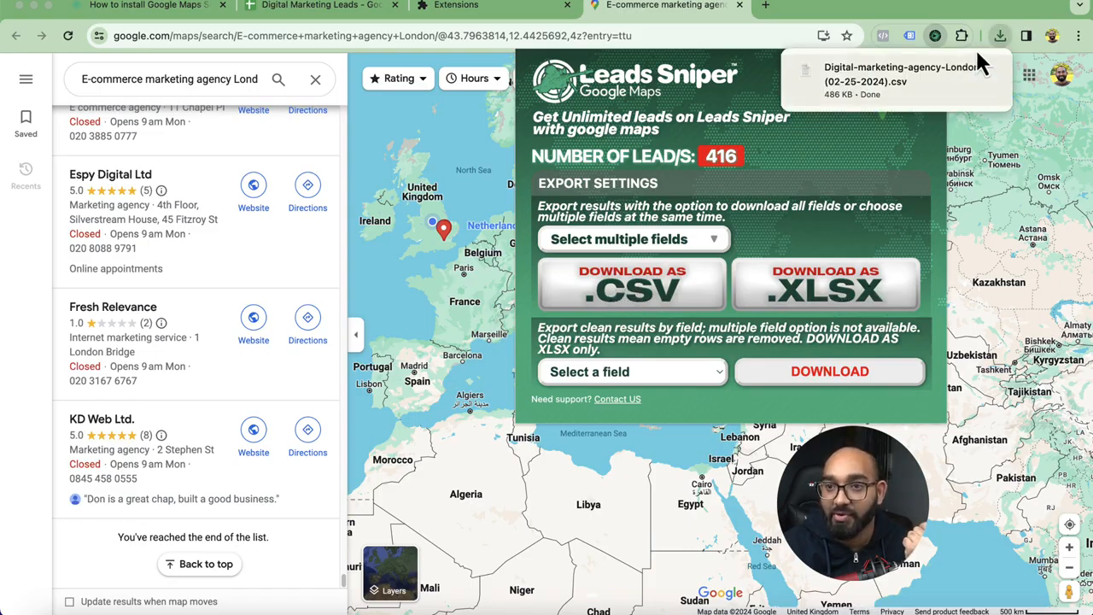
Open the downloaded Digital-marketing-agency-London-(02-25-2024).csv from the Downloads folder in Excel.
{"action": "left_click", "coordinate": [1002, 36]}
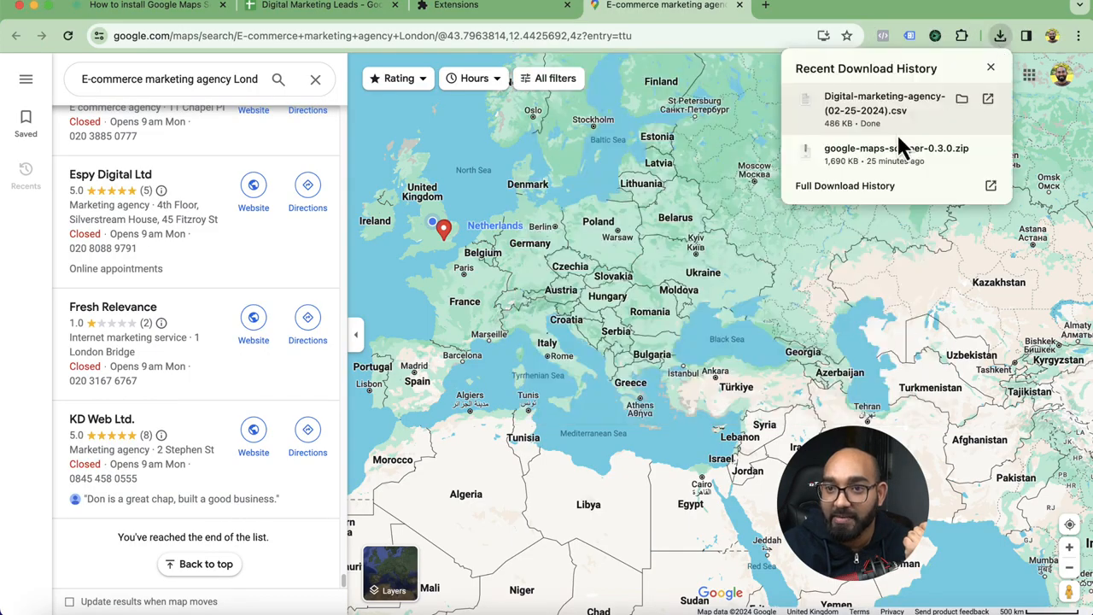
{"action": "left_click", "coordinate": [961, 99]}
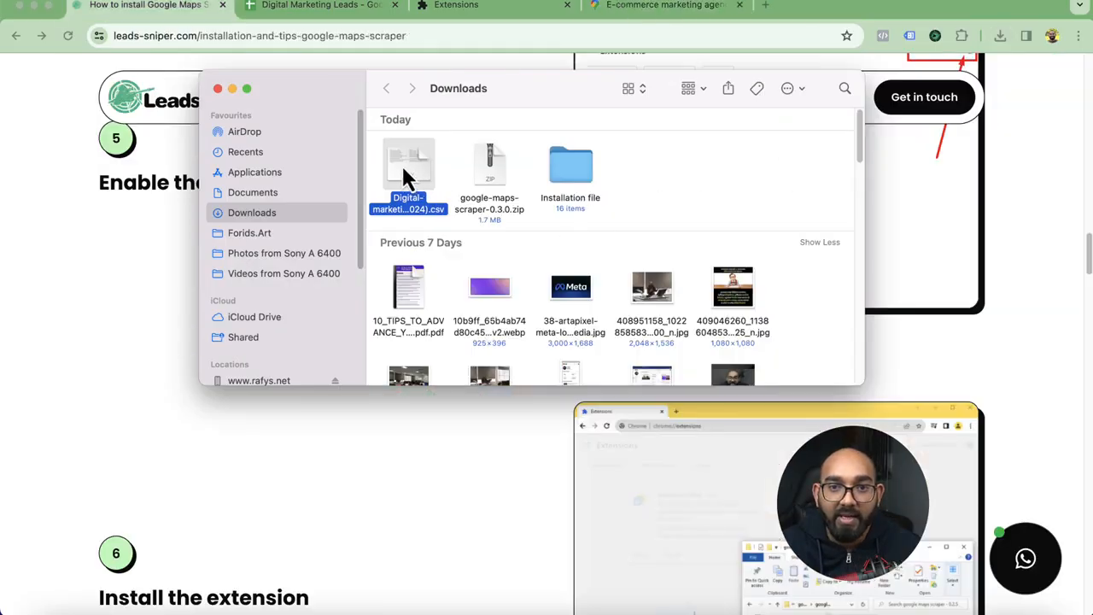
{"action": "right_click", "coordinate": [403, 170]}
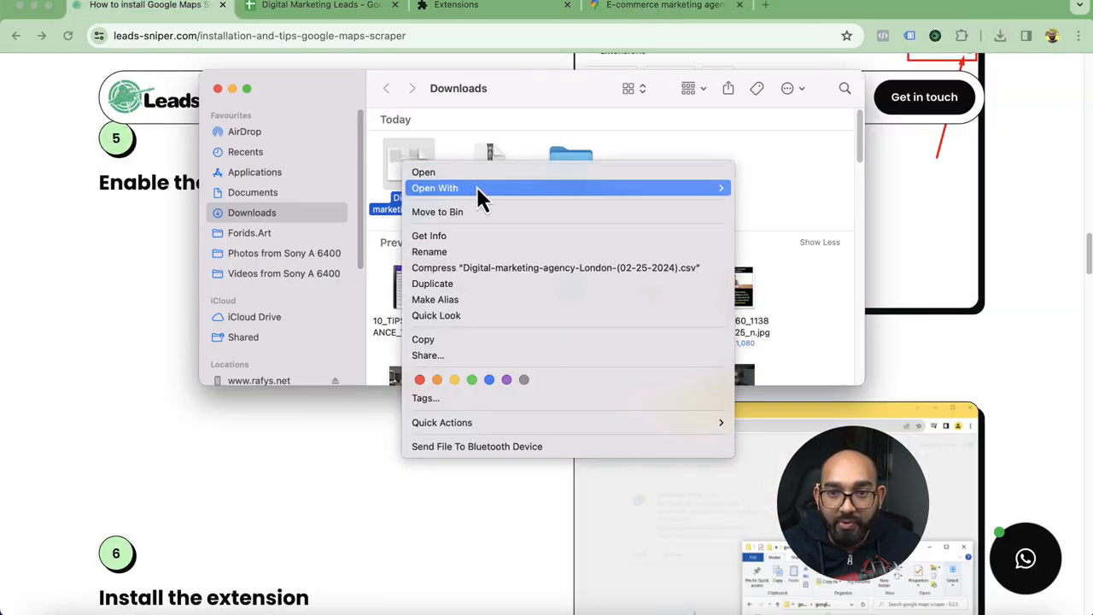
{"action": "mouse_move", "coordinate": [471, 187]}
{"action": "left_click", "coordinate": [771, 243]}
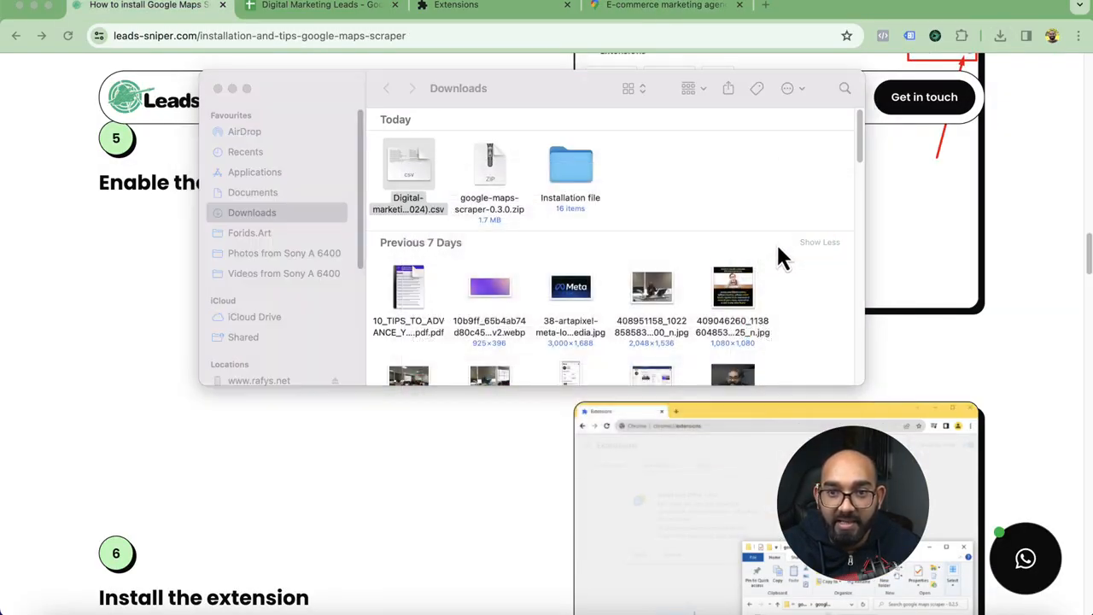
{"action": "left_click", "coordinate": [560, 288]}
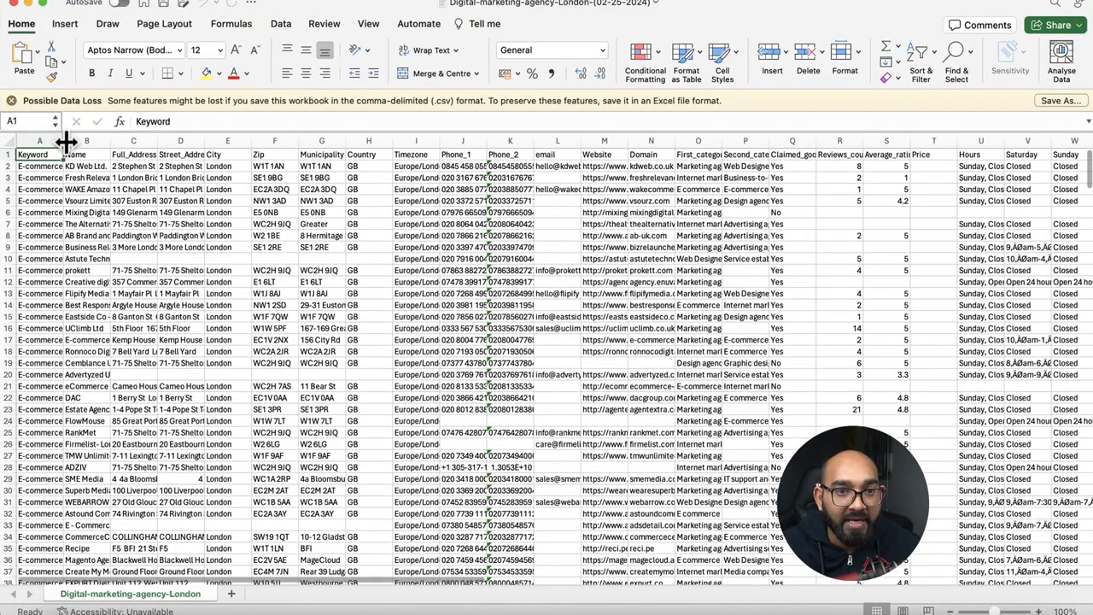
Widen the Keyword, Name, Phone_1, Phone_2 and email columns so their full contents can be read.
{"action": "left_click_drag", "start_coordinate": [65, 140], "coordinate": [161, 140]}
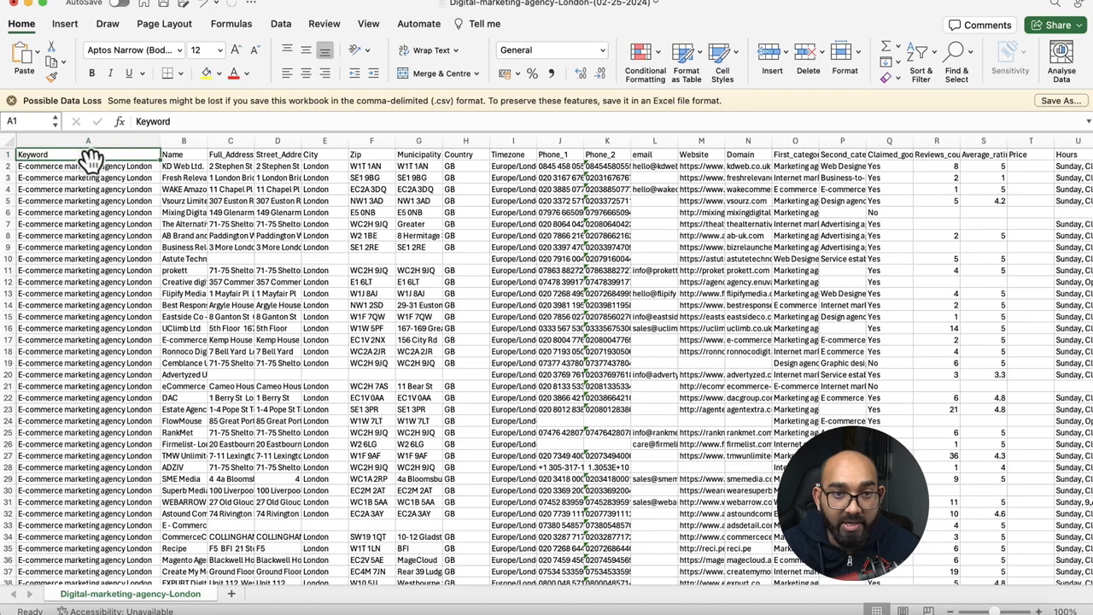
{"action": "left_click_drag", "start_coordinate": [208, 141], "coordinate": [307, 141]}
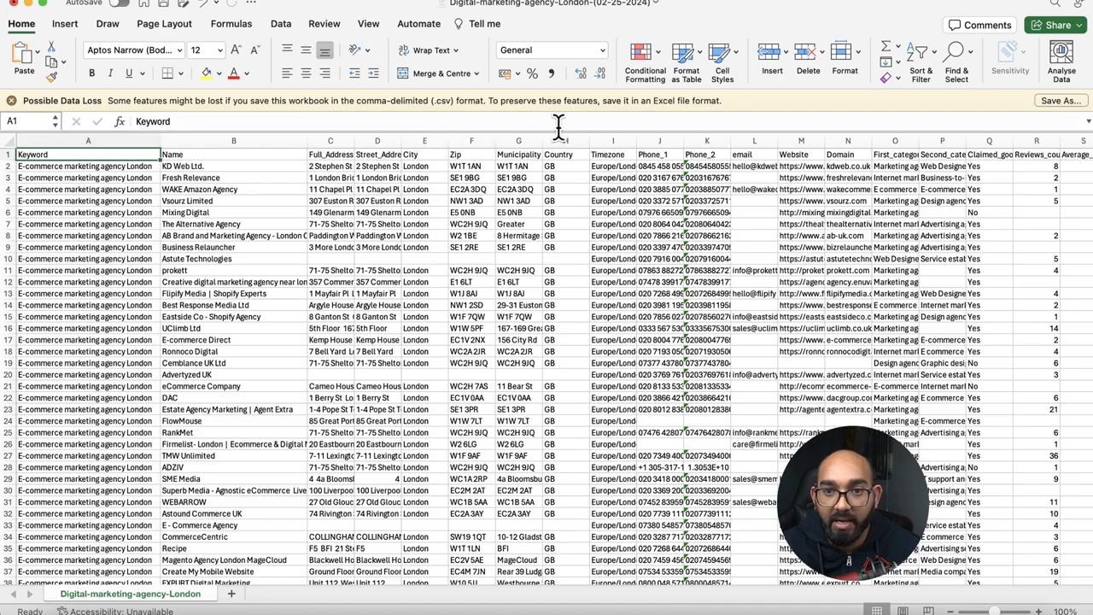
{"action": "left_click_drag", "start_coordinate": [680, 139], "coordinate": [985, 139]}
Examine the scraped addresses in the email column from L2 down through the Digital marketing agency London rows.
{"action": "left_click_drag", "start_coordinate": [923, 167], "coordinate": [939, 308]}
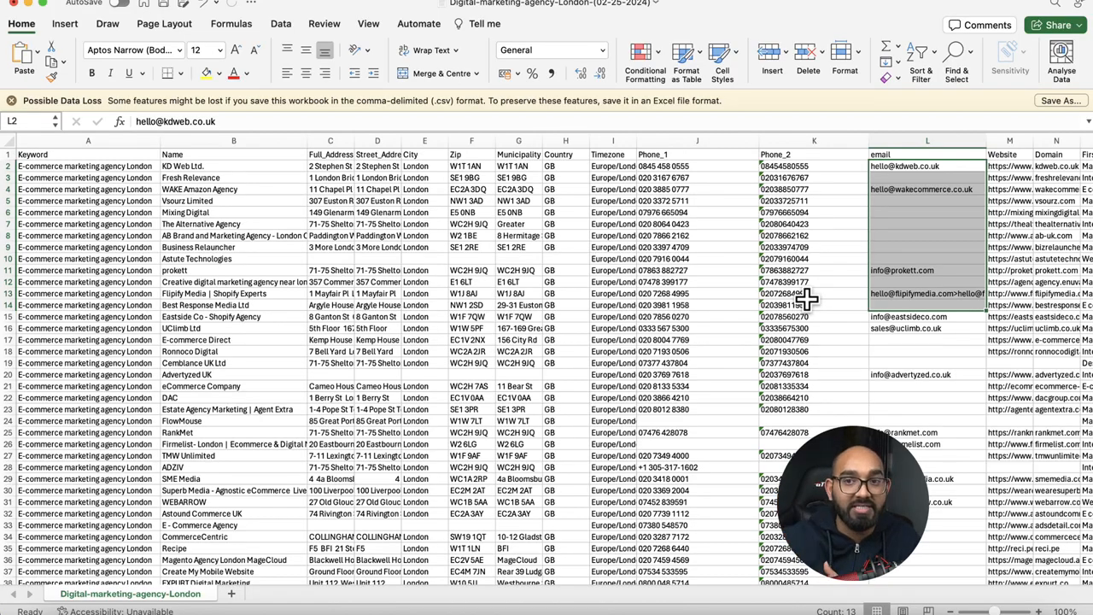
{"action": "left_click", "coordinate": [966, 168]}
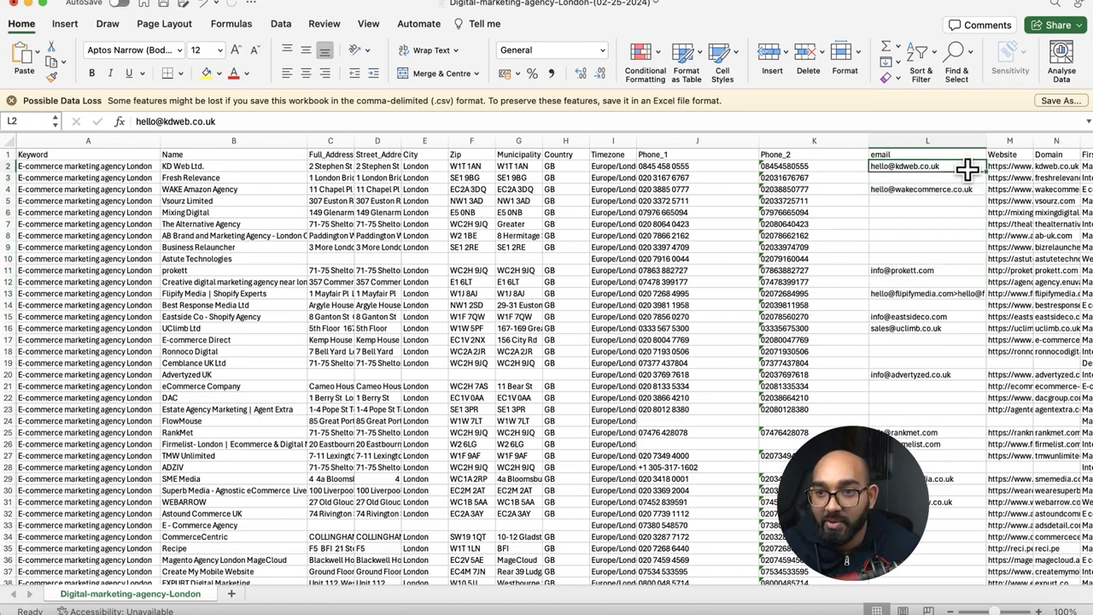
{"action": "left_click_drag", "start_coordinate": [966, 168], "coordinate": [912, 416]}
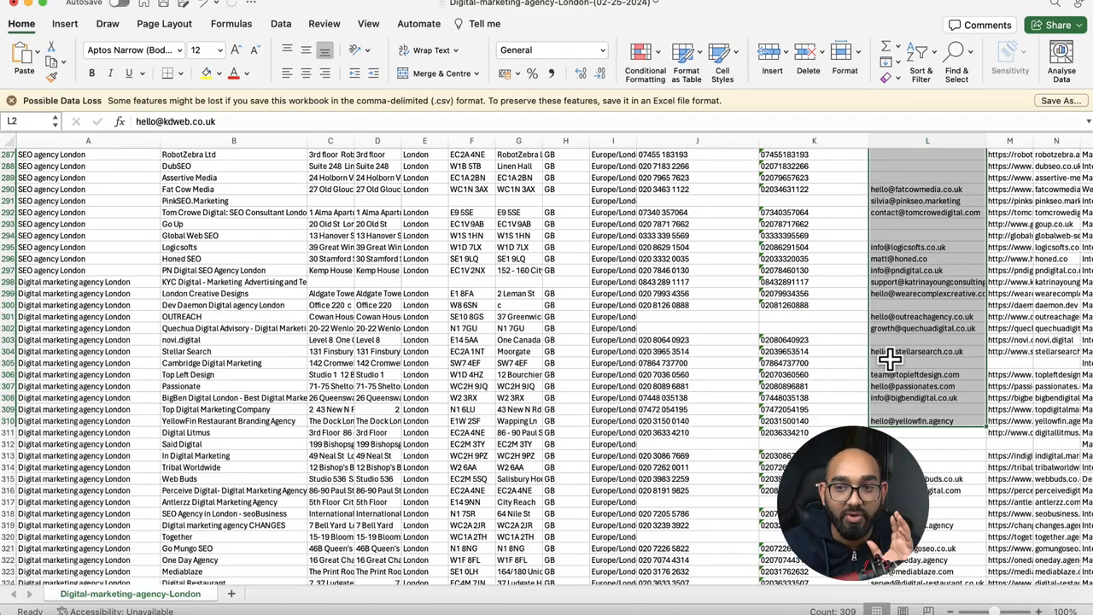
{"action": "scroll", "coordinate": [891, 359], "scroll_direction": "up", "scroll_amount": 15}
{"action": "scroll", "coordinate": [890, 339], "scroll_direction": "up", "scroll_amount": 18}
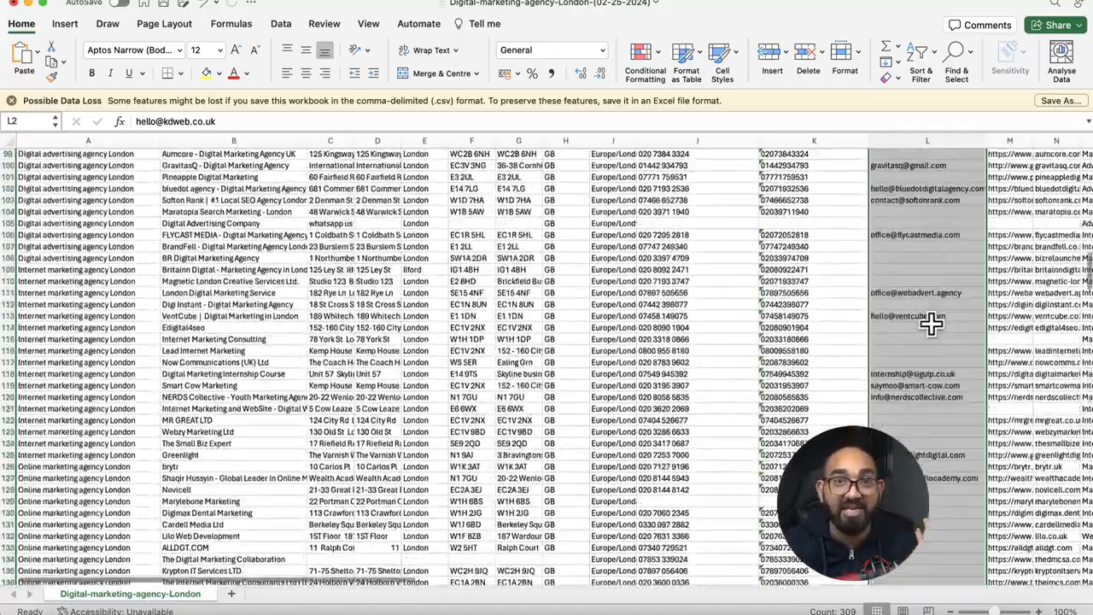
{"action": "scroll", "coordinate": [952, 312], "scroll_direction": "up", "scroll_amount": 18}
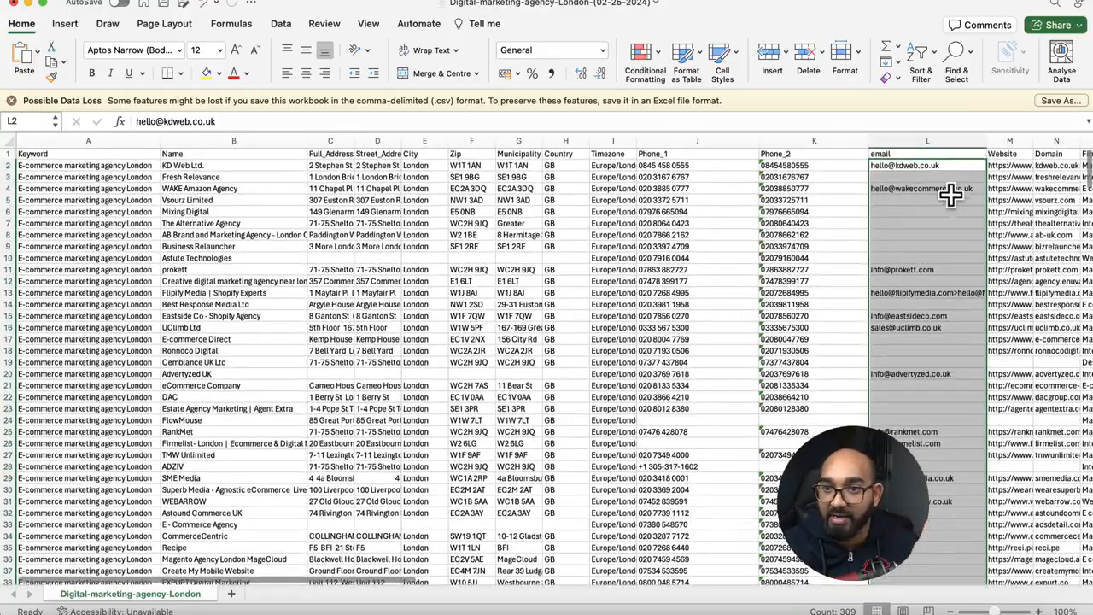
Widen the Website, Domain and First_category columns and check the agencies' web addresses and domains.
{"action": "left_click_drag", "start_coordinate": [1031, 149], "coordinate": [1072, 152]}
{"action": "left_click_drag", "start_coordinate": [384, 587], "coordinate": [549, 578]}
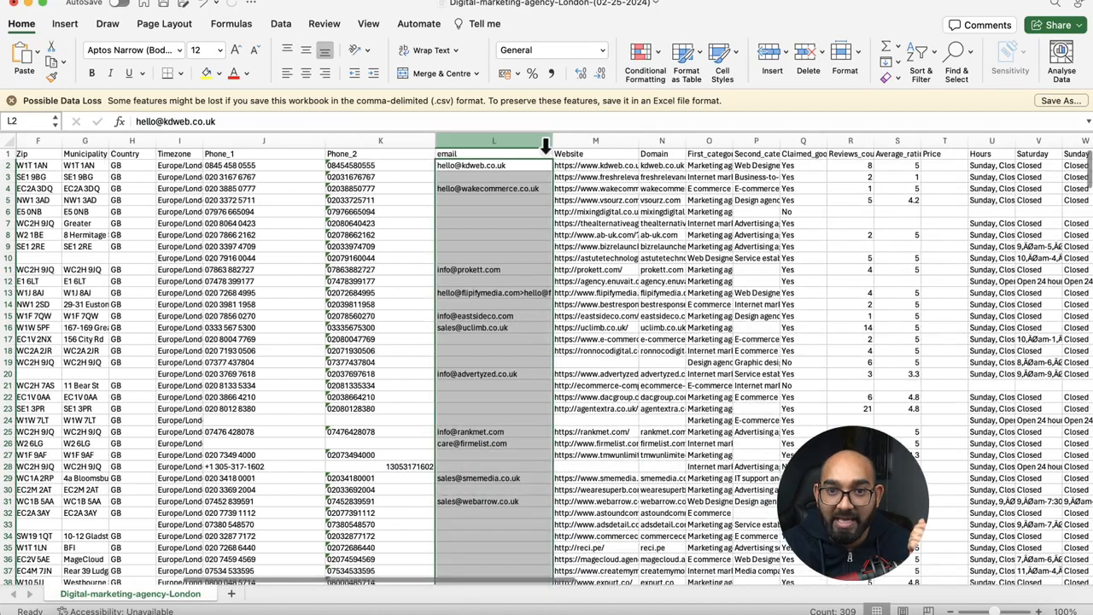
{"action": "left_click_drag", "start_coordinate": [637, 142], "coordinate": [692, 141]}
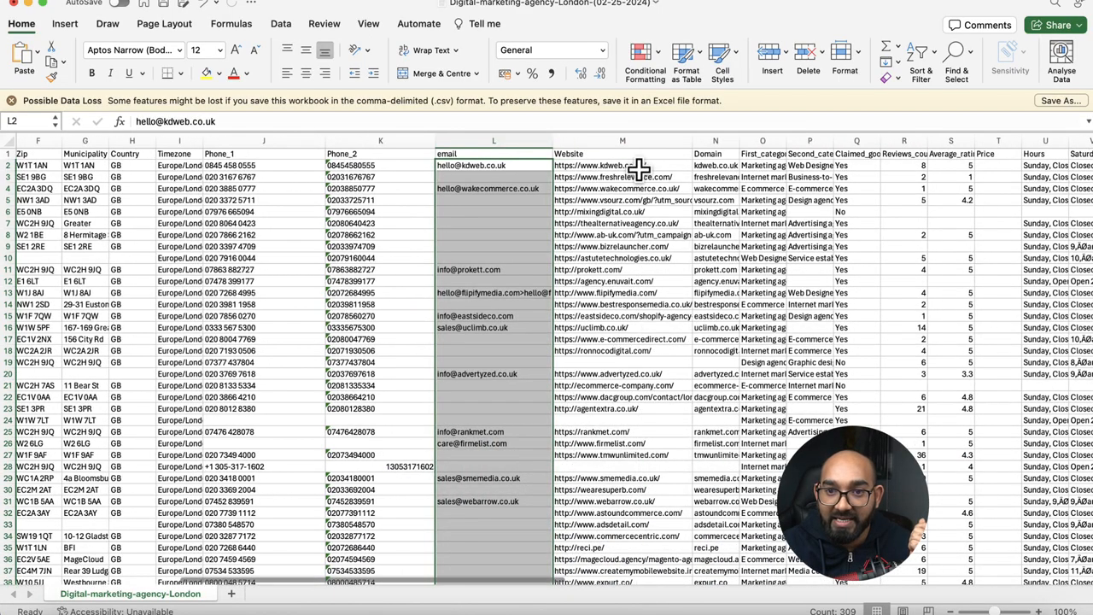
{"action": "scroll", "coordinate": [634, 393], "scroll_direction": "down", "scroll_amount": 20}
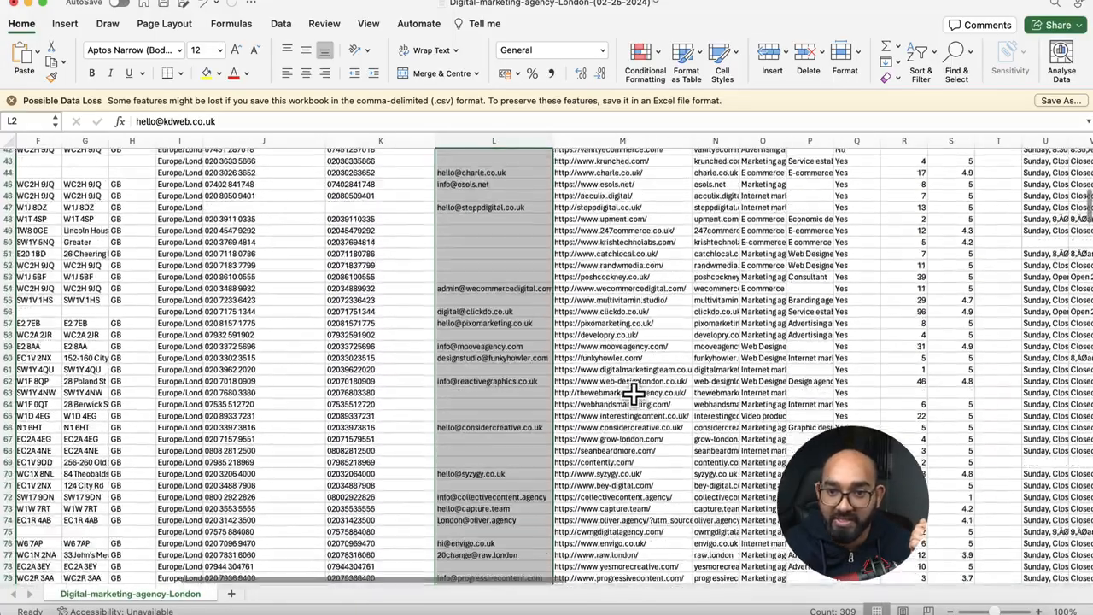
{"action": "scroll", "coordinate": [634, 389], "scroll_direction": "up", "scroll_amount": 20}
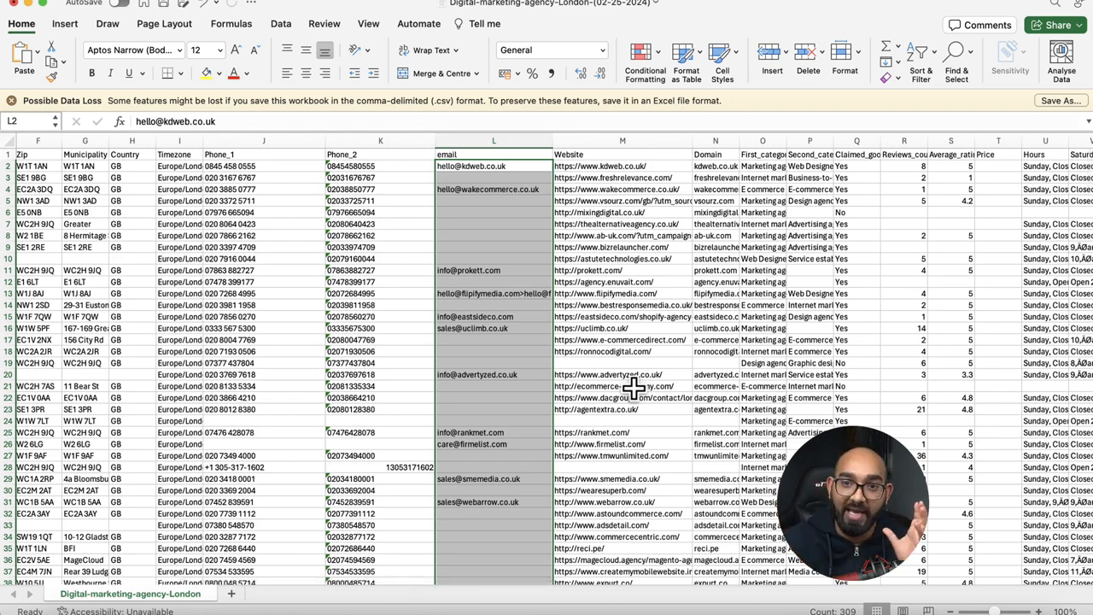
{"action": "left_click_drag", "start_coordinate": [740, 142], "coordinate": [804, 142]}
{"action": "left_click_drag", "start_coordinate": [751, 169], "coordinate": [753, 200]}
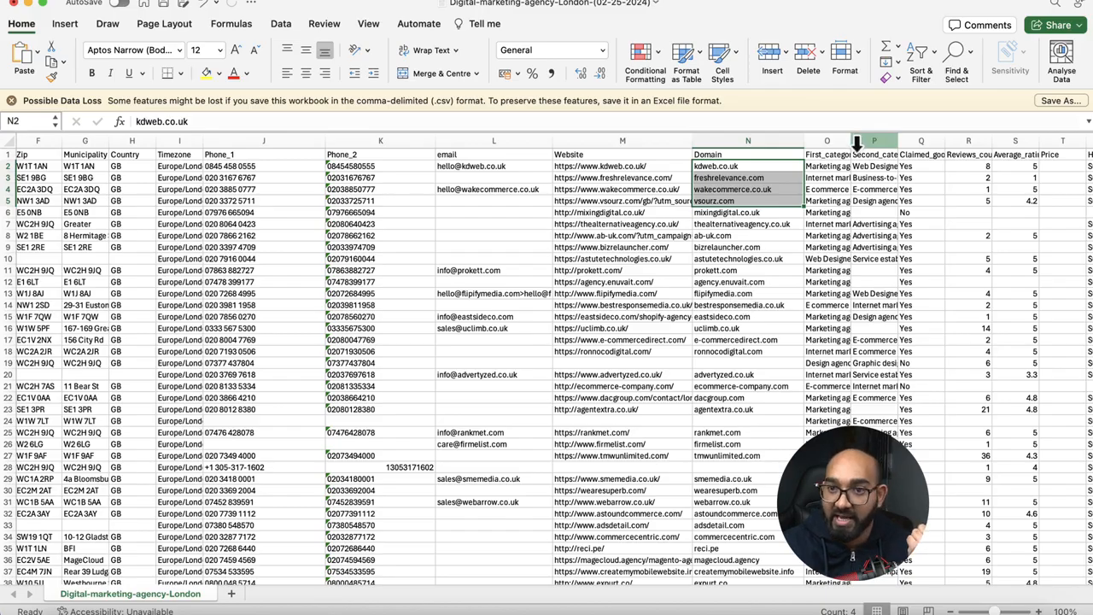
{"action": "left_click_drag", "start_coordinate": [850, 146], "coordinate": [868, 146]}
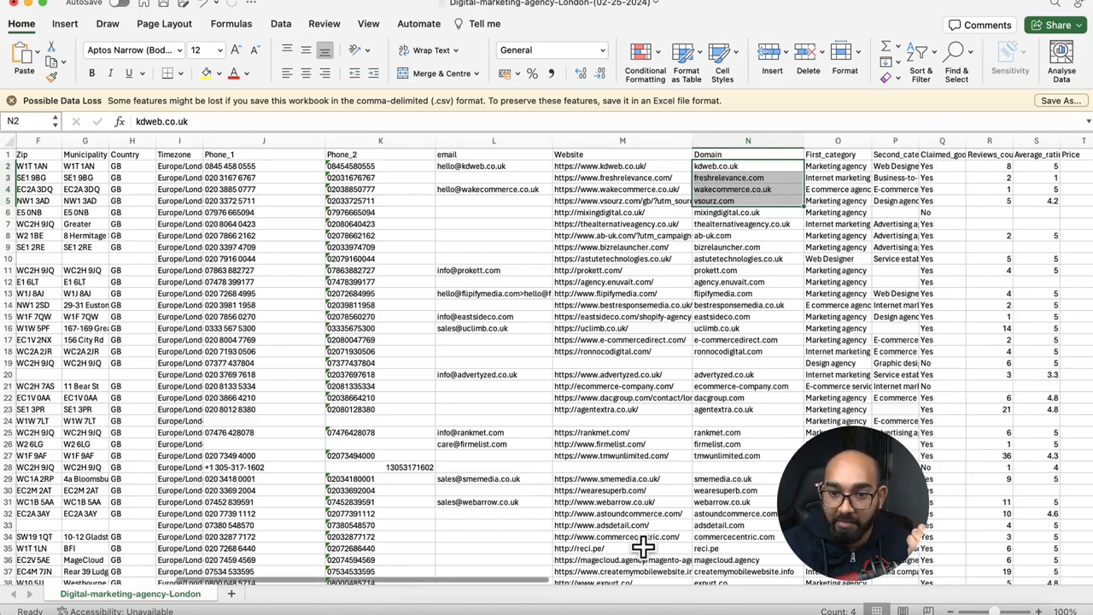
Examine the remaining lead columns as far as Planning and the rows collected for each keyword.
{"action": "left_click_drag", "start_coordinate": [527, 574], "coordinate": [1074, 566]}
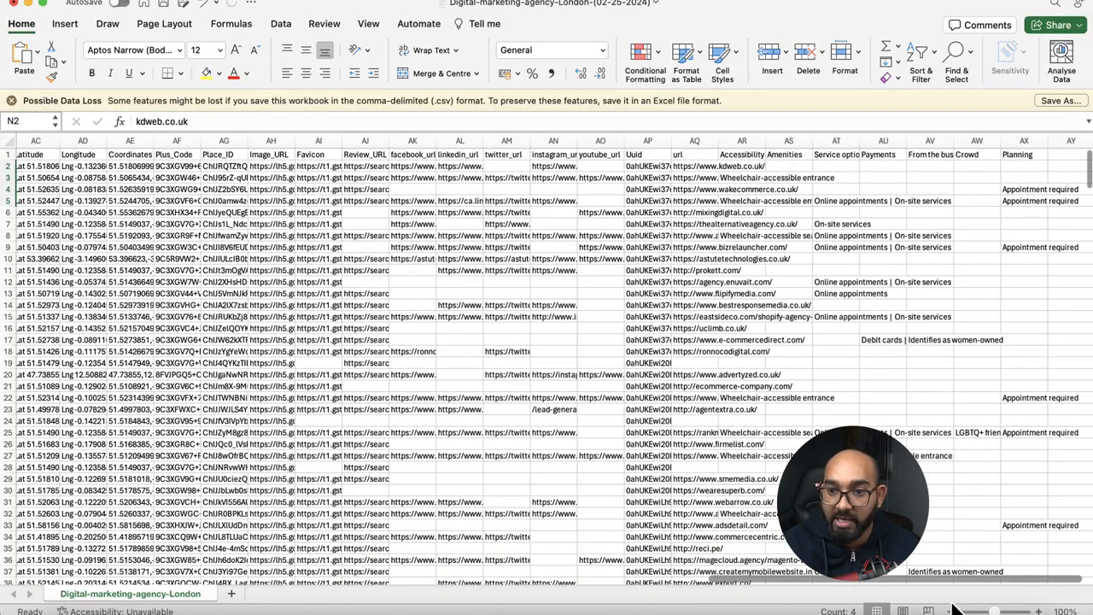
{"action": "left_click_drag", "start_coordinate": [890, 588], "coordinate": [142, 576]}
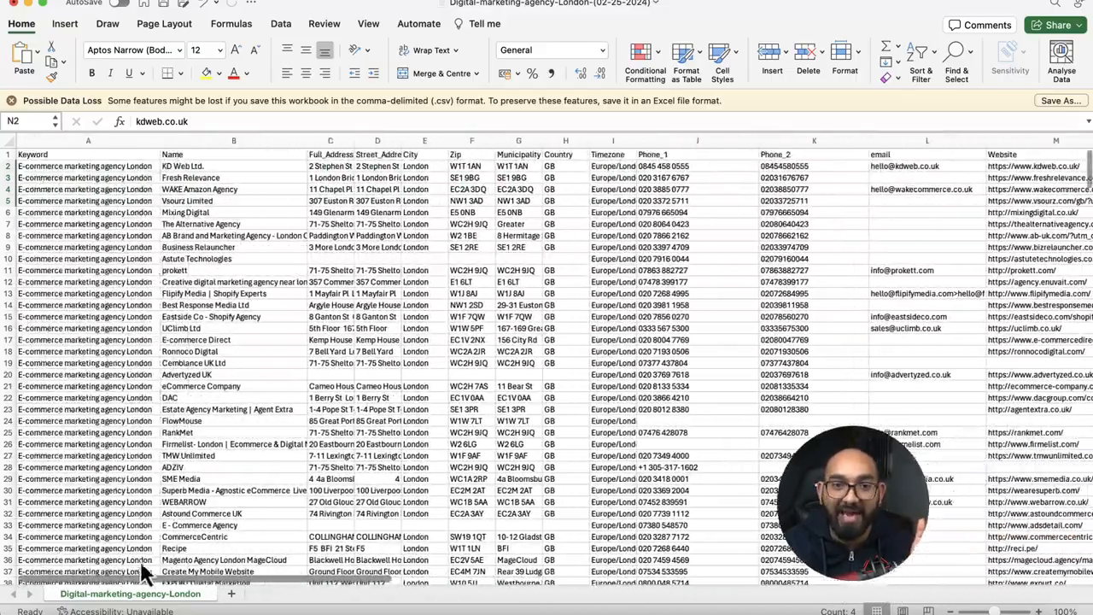
{"action": "scroll", "coordinate": [429, 415], "scroll_direction": "down", "scroll_amount": 5}
{"action": "scroll", "coordinate": [430, 415], "scroll_direction": "down", "scroll_amount": 20}
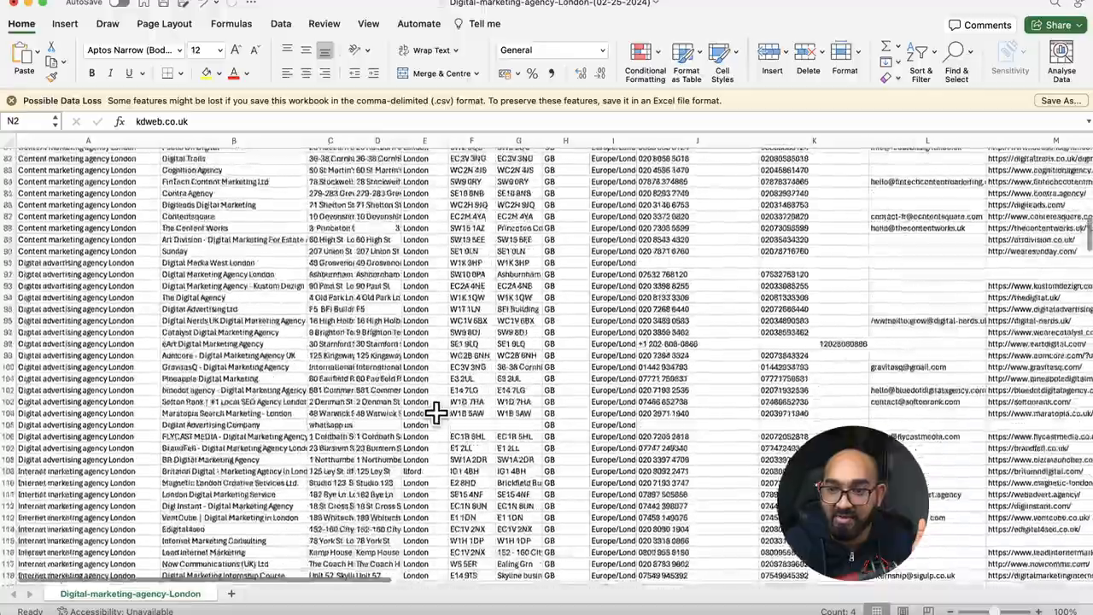
{"action": "scroll", "coordinate": [435, 412], "scroll_direction": "down", "scroll_amount": 20}
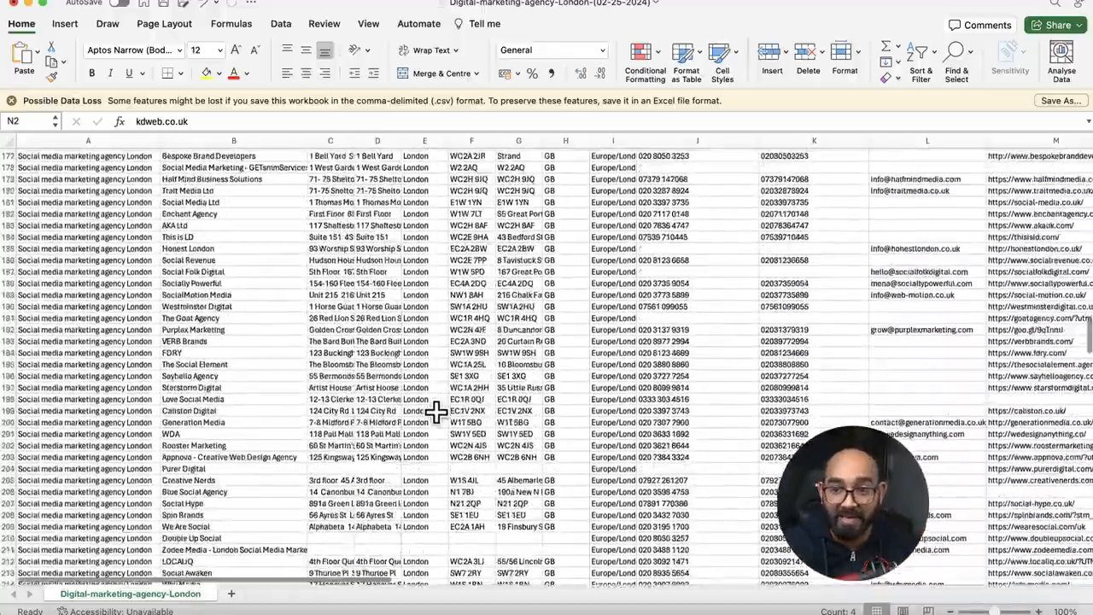
{"action": "scroll", "coordinate": [434, 410], "scroll_direction": "down", "scroll_amount": 16}
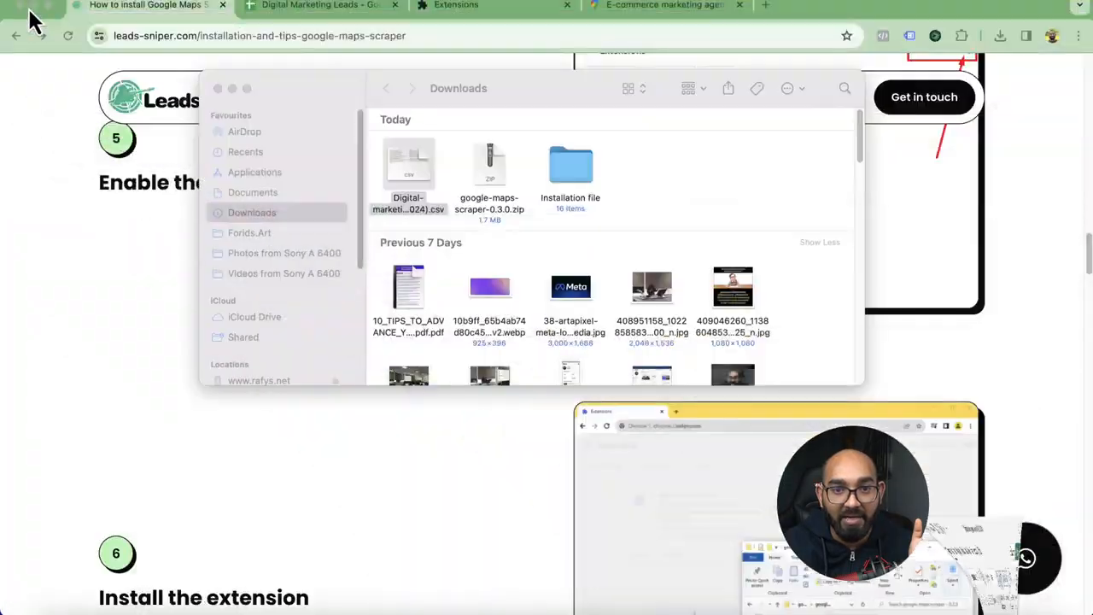
Go to the Leads Sniper homepage in Chrome and view its range of scraper products.
{"action": "scroll", "coordinate": [214, 137], "scroll_direction": "up", "scroll_amount": 6}
{"action": "left_click", "coordinate": [194, 106]}
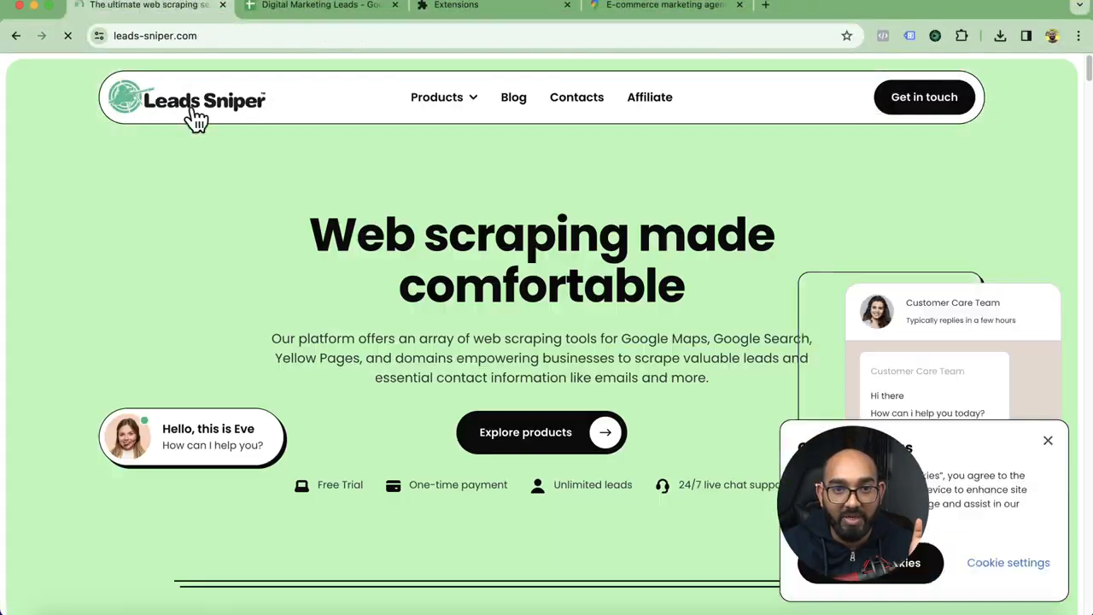
{"action": "mouse_move", "coordinate": [435, 97]}
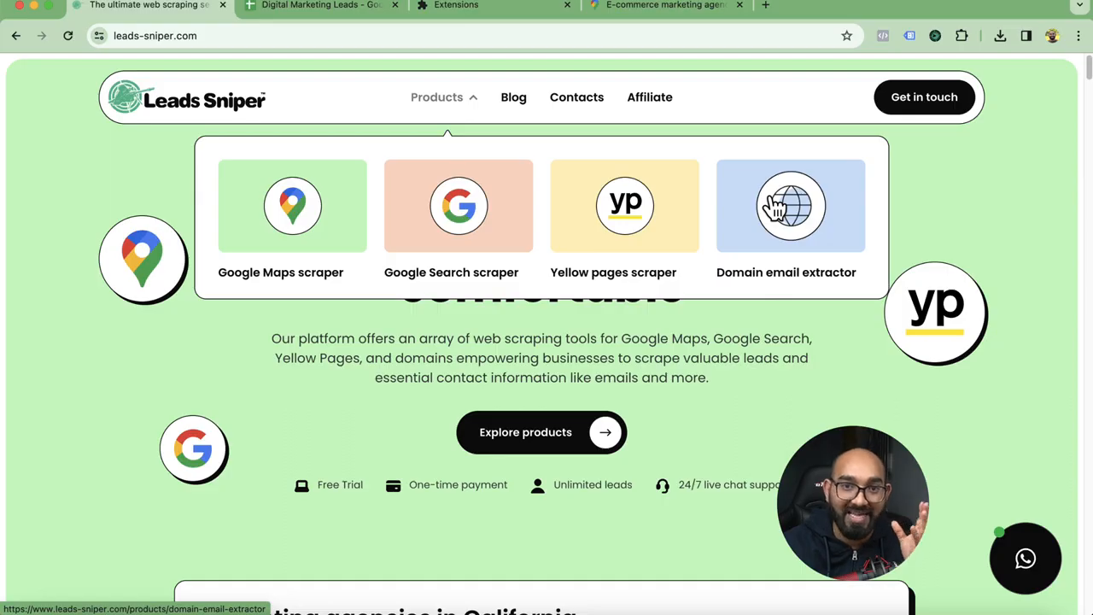
Revisit the keyword list in the Digital Marketing Leads sheet and the website addresses in the exported Excel leads.
{"action": "left_click", "coordinate": [335, 17]}
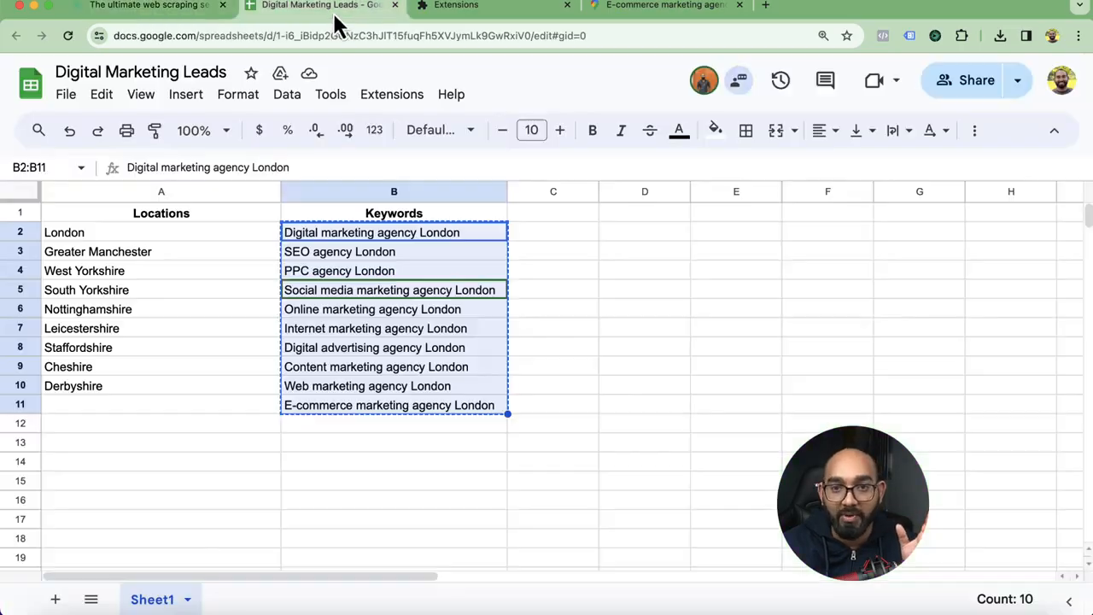
{"action": "left_click", "coordinate": [173, 11]}
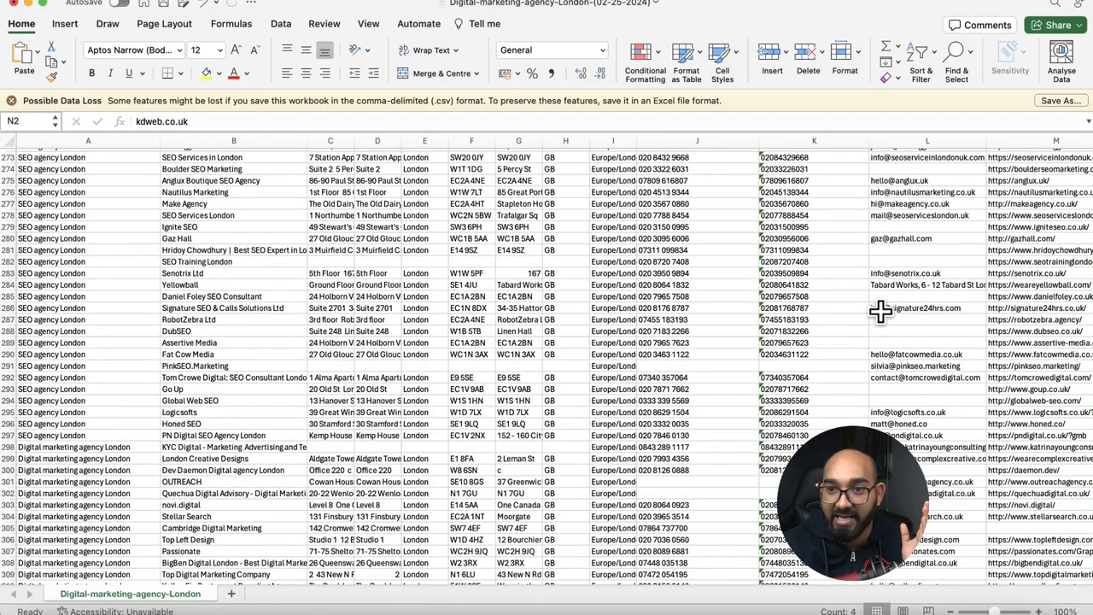
{"action": "left_click_drag", "start_coordinate": [1014, 160], "coordinate": [1043, 469]}
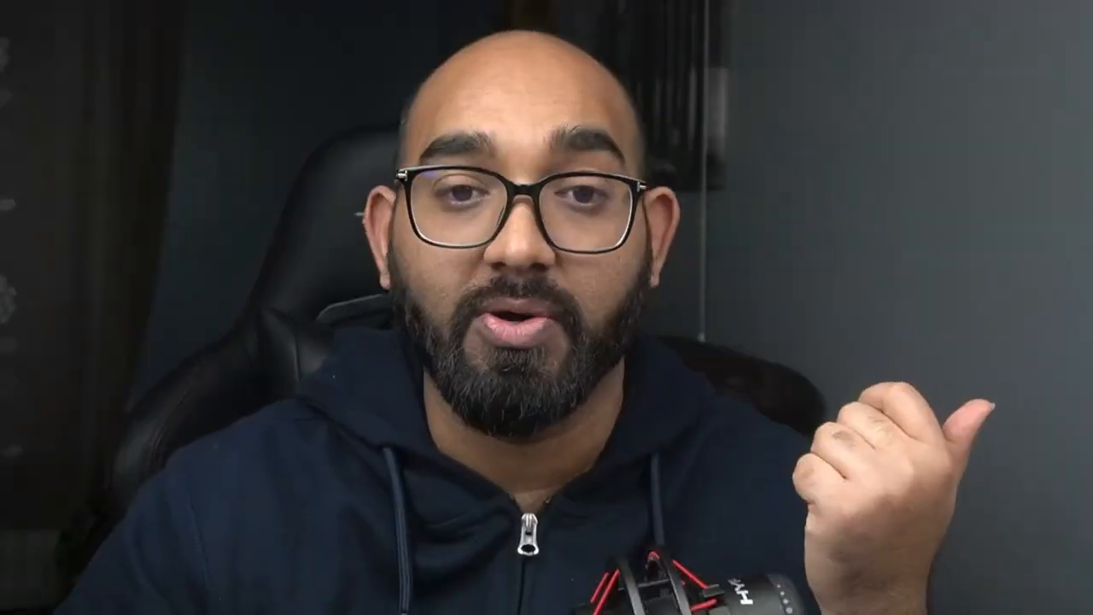